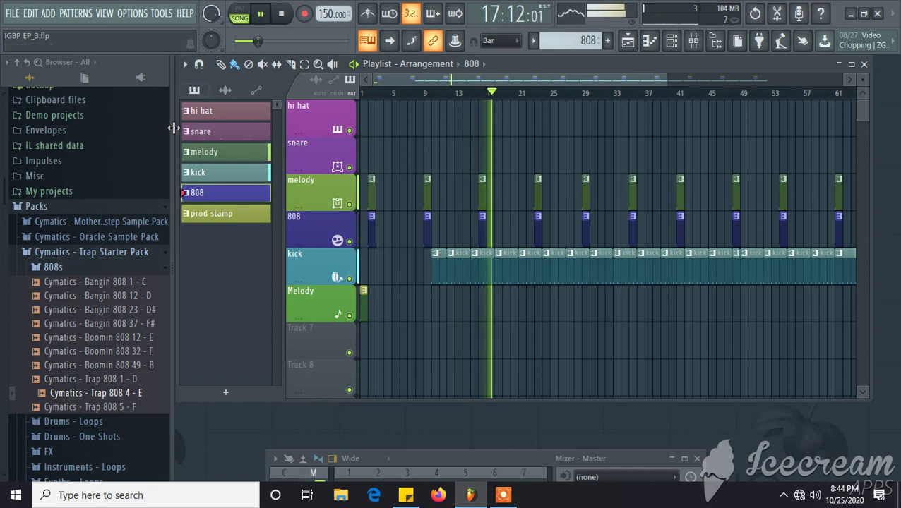
Step: Collapse the 808s folder and look through the remaining sample packs in the browser
left_click(53, 267)
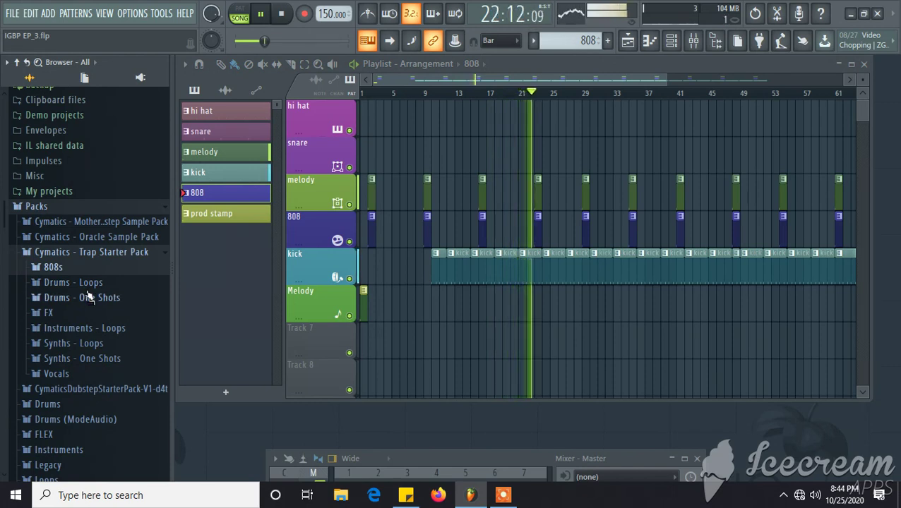
scroll(89, 321, "down", 2)
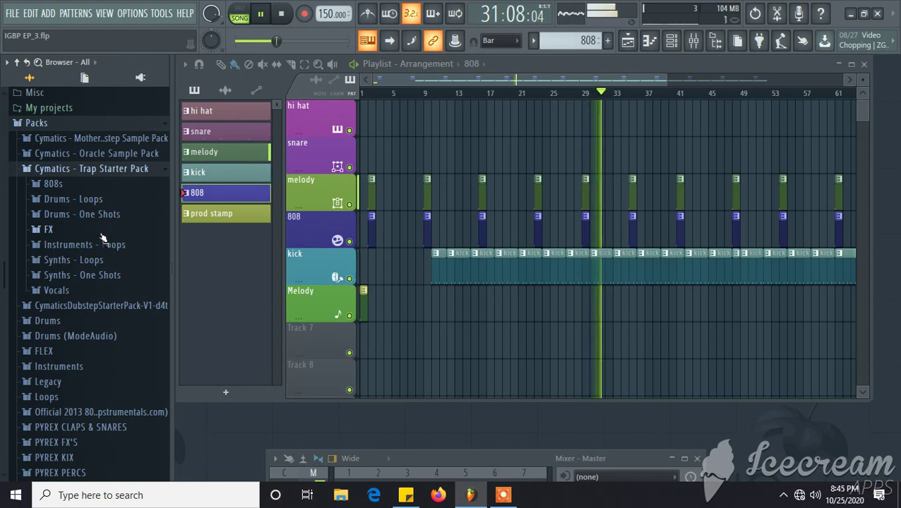
scroll(89, 365, "down", 3)
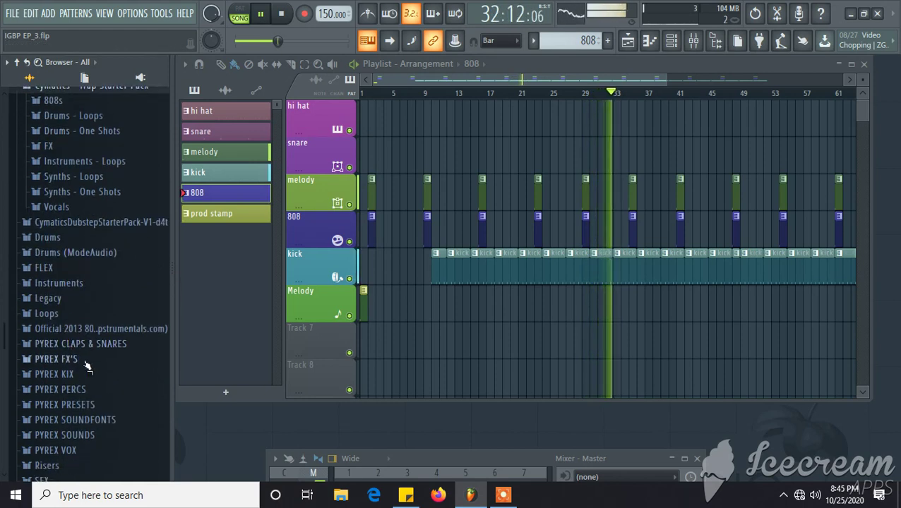
scroll(120, 403, "down", 5)
scroll(127, 415, "up", 5)
scroll(127, 415, "up", 1)
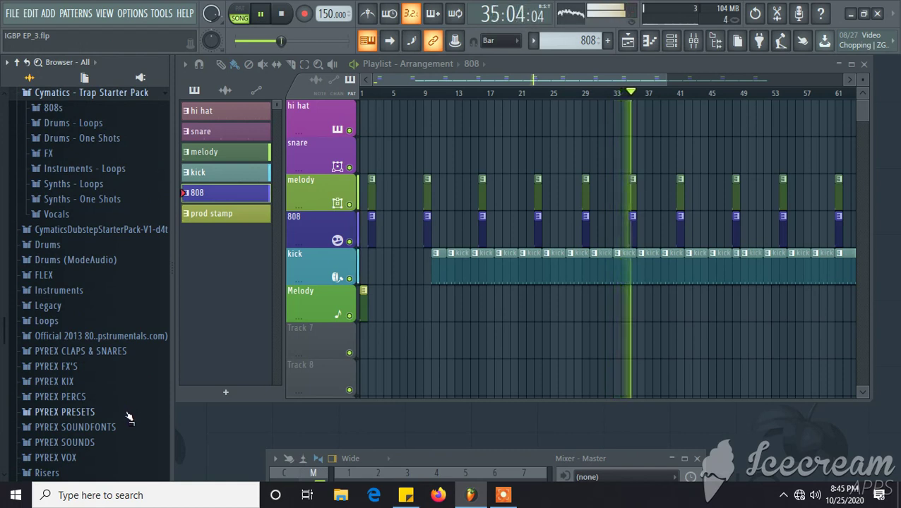
Step: Stop playback and look over the clip arrangement along the playlist timeline
left_click(282, 14)
left_click_drag(576, 79, 649, 108)
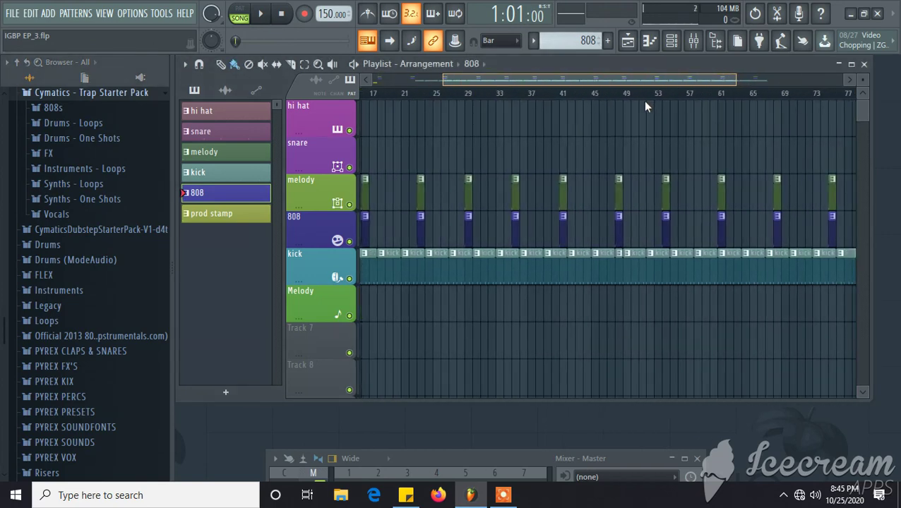
scroll(680, 377, "down", 3)
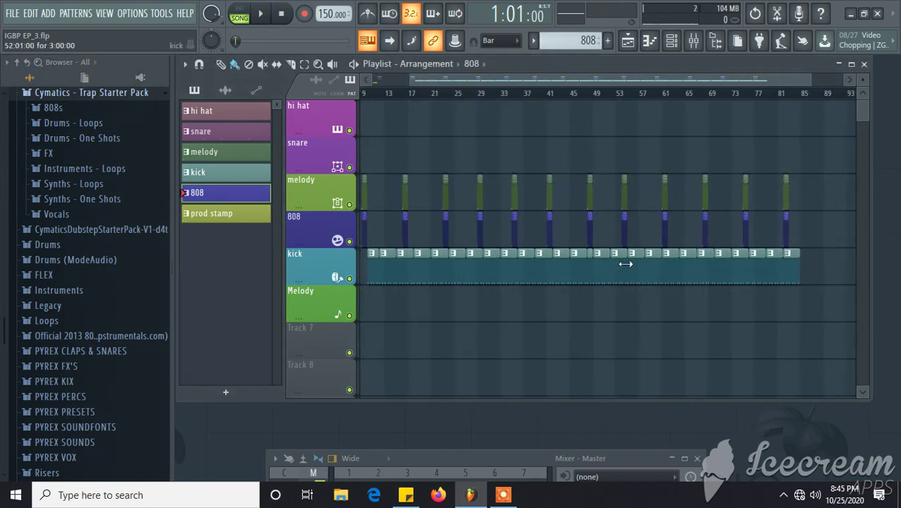
scroll(624, 258, "up", 1)
left_click_drag(590, 86, 490, 96)
Step: Add a new empty pattern named "Synth" to the pattern list
left_click(239, 113)
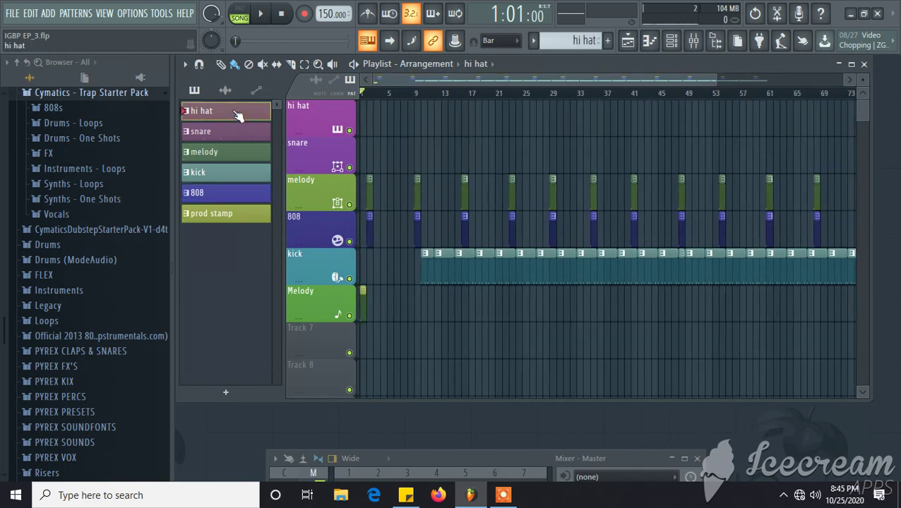
right_click(242, 221)
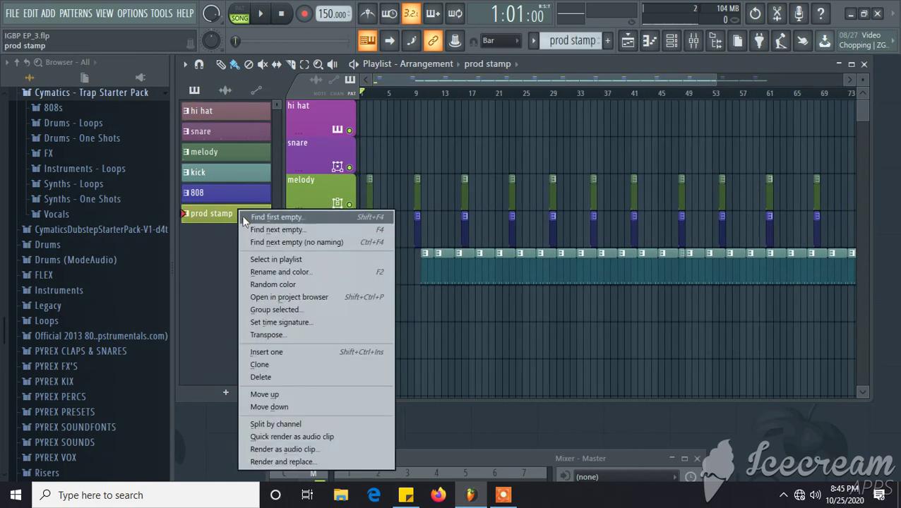
left_click(238, 262)
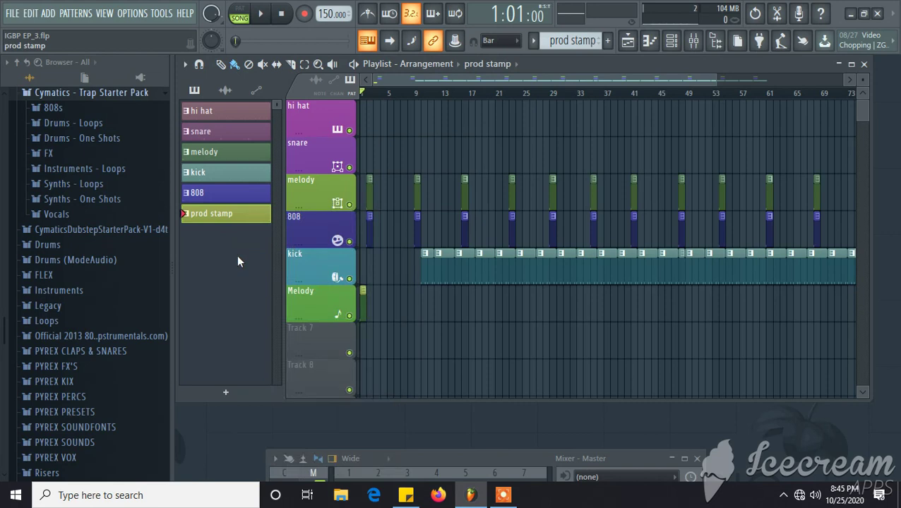
key("F4")
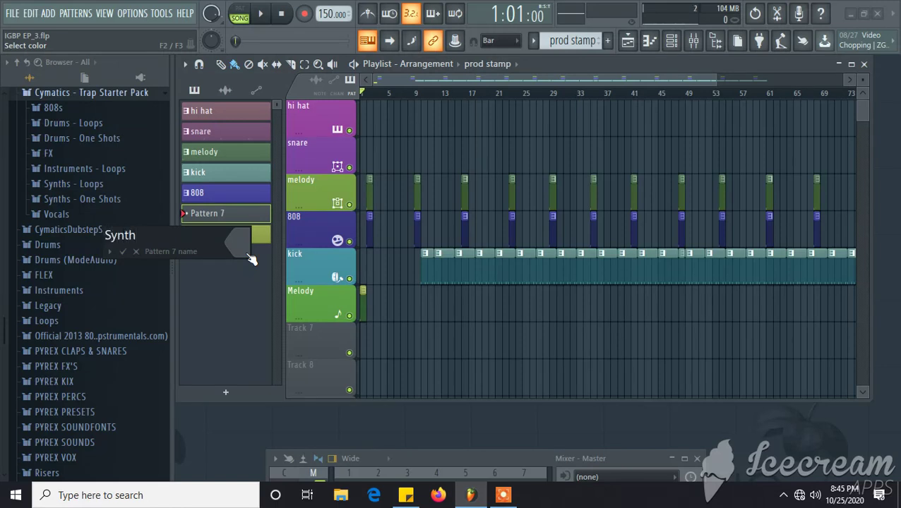
left_click(123, 252)
Step: Recolor the Synth pattern to olive yellow
right_click(251, 233)
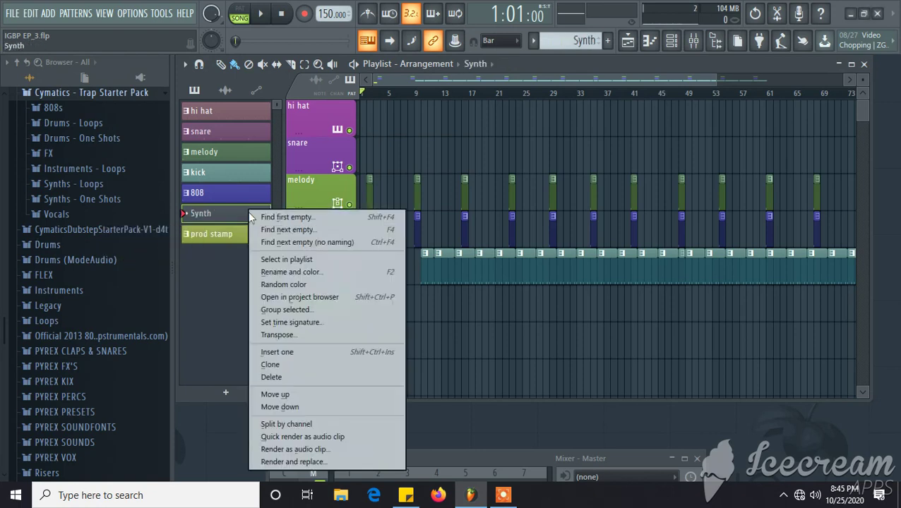
left_click(327, 272)
left_click(321, 261)
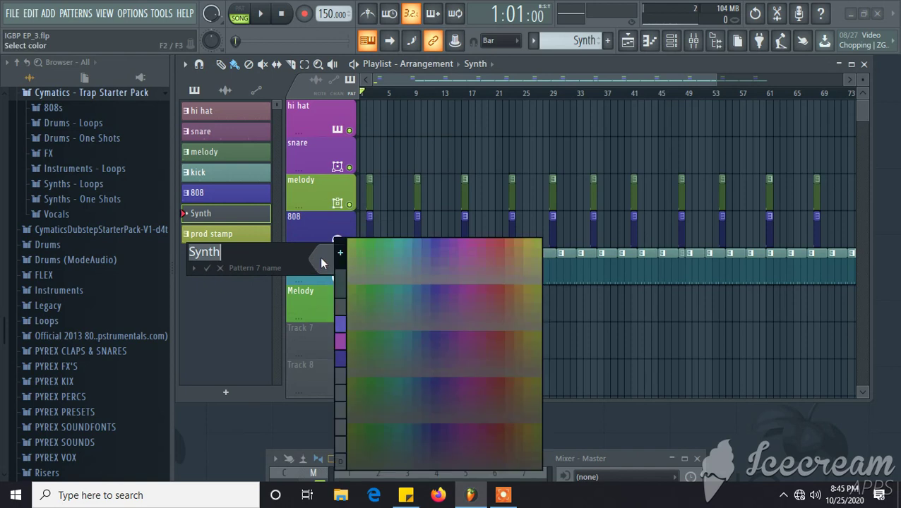
left_click(539, 245)
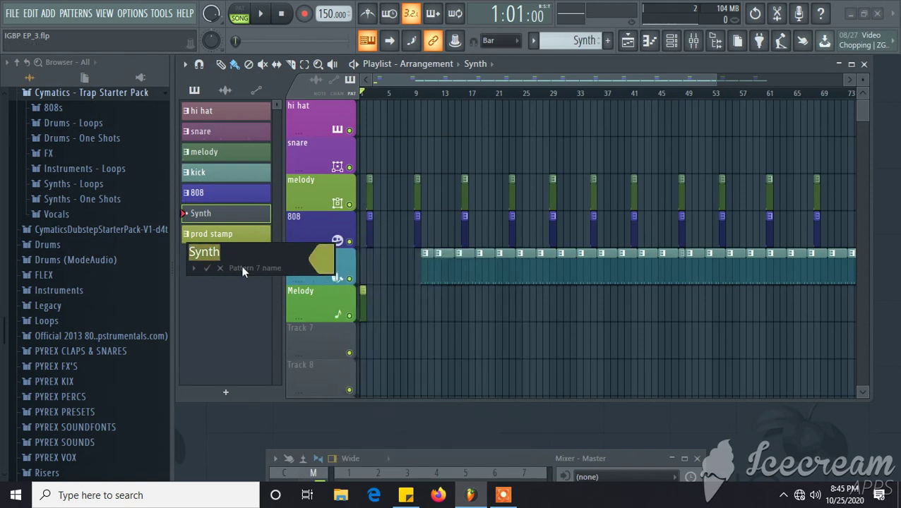
left_click(219, 269)
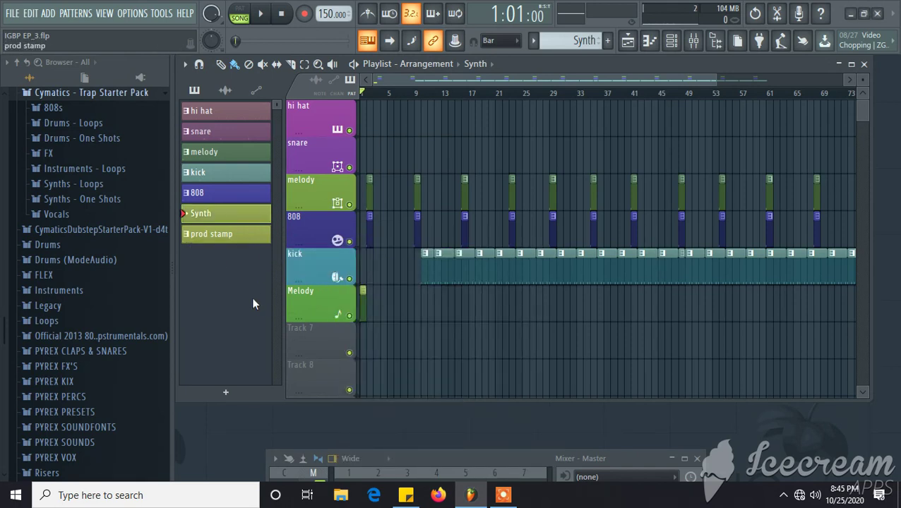
Step: Rename playlist Track 7 as "synth" and color it olive yellow to match the Synth pattern
right_click(305, 333)
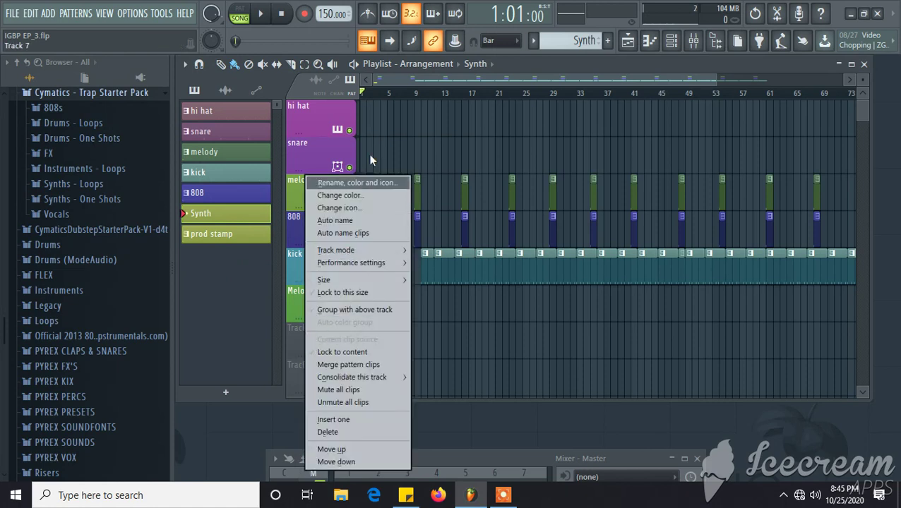
left_click(378, 184)
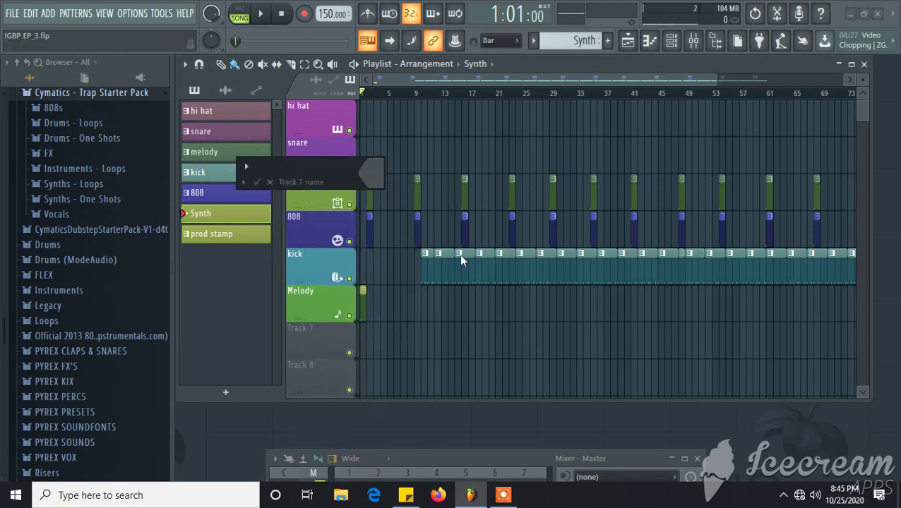
type("syntrh")
key("BackSpace")
key("BackSpace")
type("h")
left_click(378, 174)
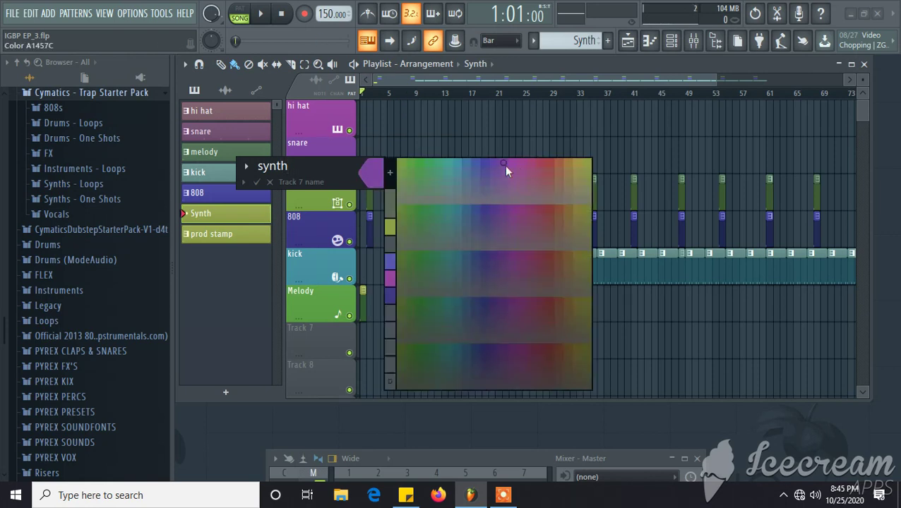
left_click(258, 182)
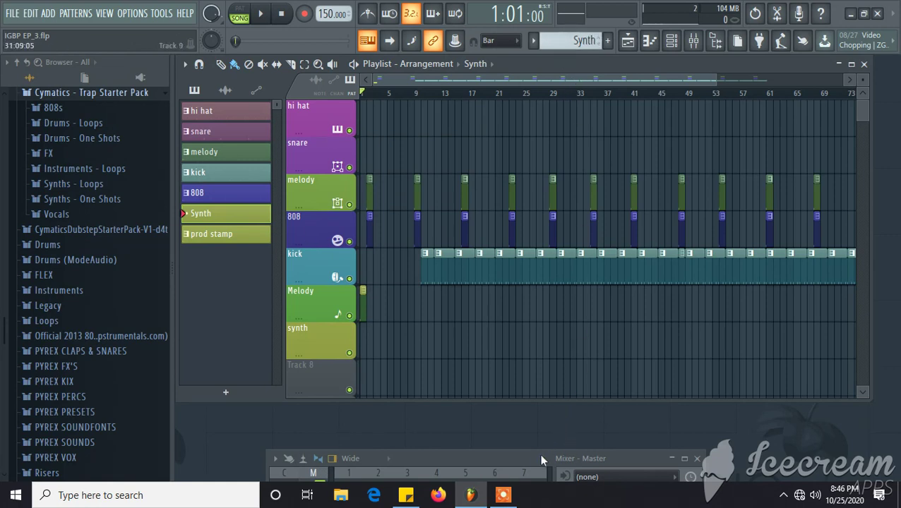
Step: Move the mixer window into full view and close it to leave the playlist unobstructed
left_click_drag(541, 459, 618, 210)
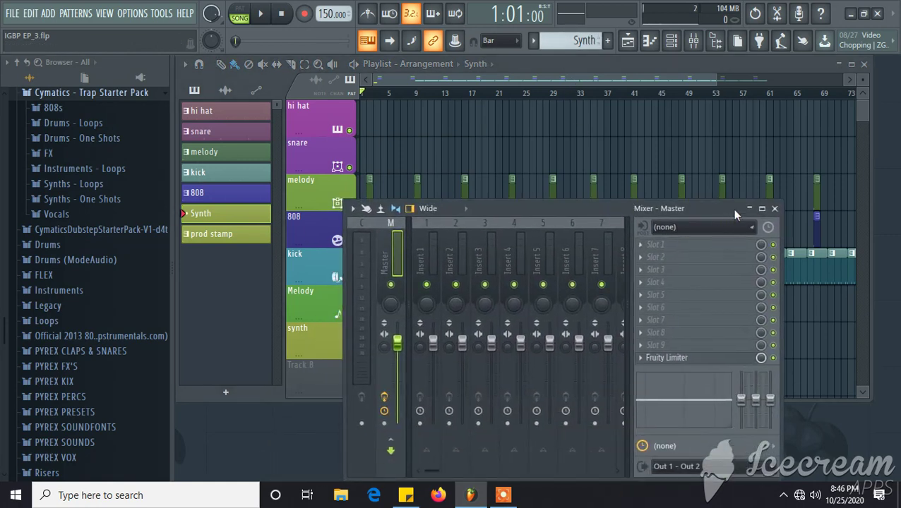
left_click(775, 209)
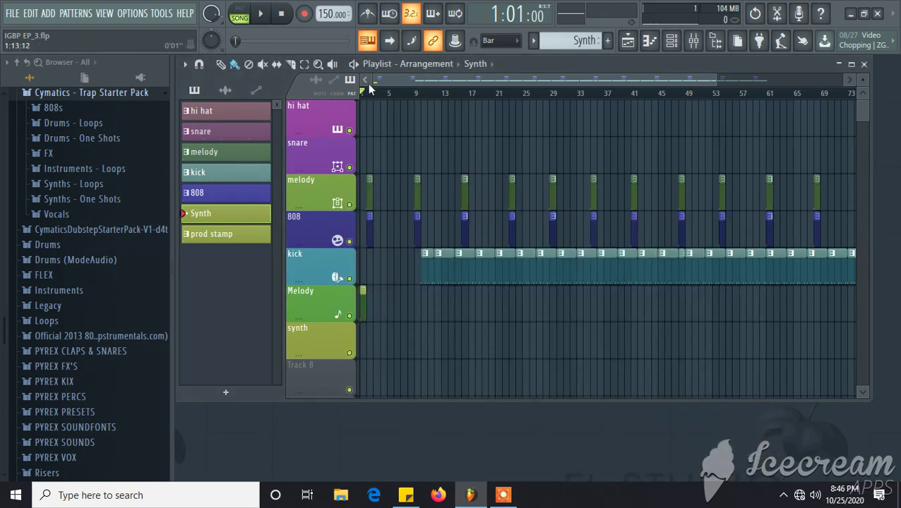
scroll(416, 305, "down", 2)
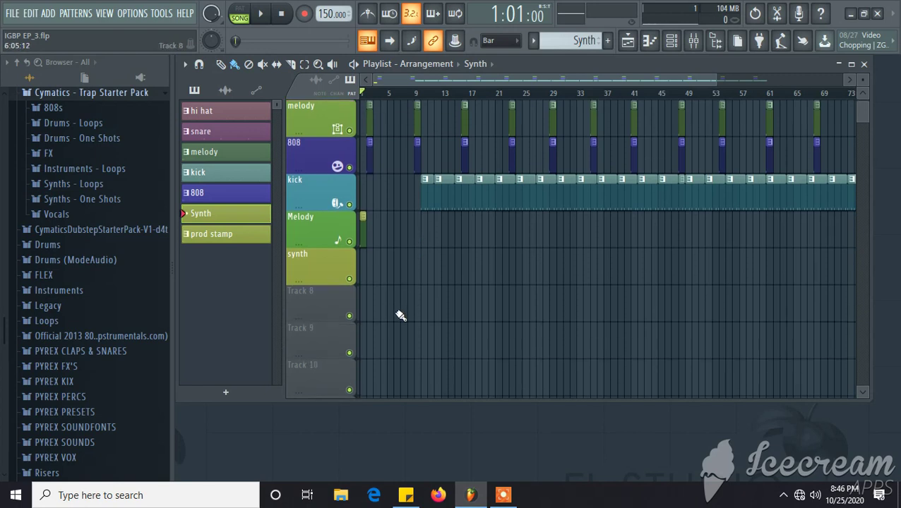
scroll(399, 316, "up", 2)
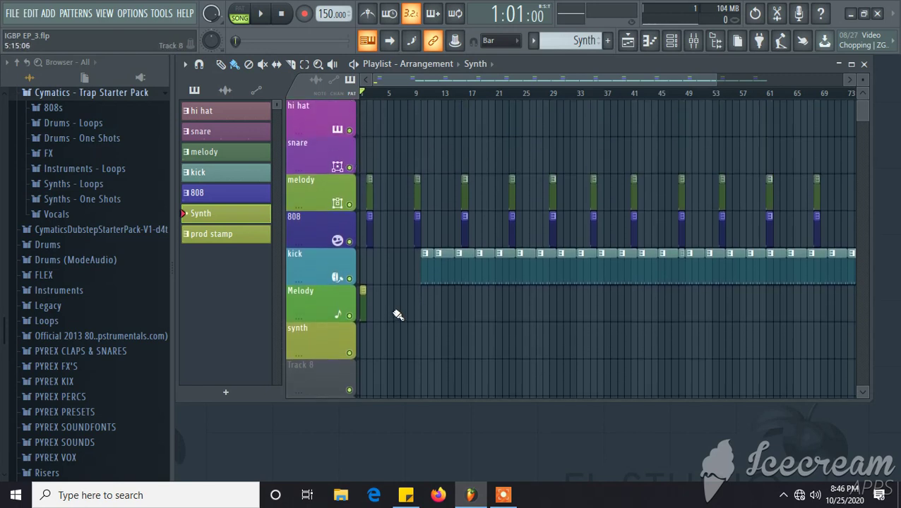
Step: Rename the playlist track below the kick track as "prod stamp"
right_click(329, 304)
left_click(375, 179)
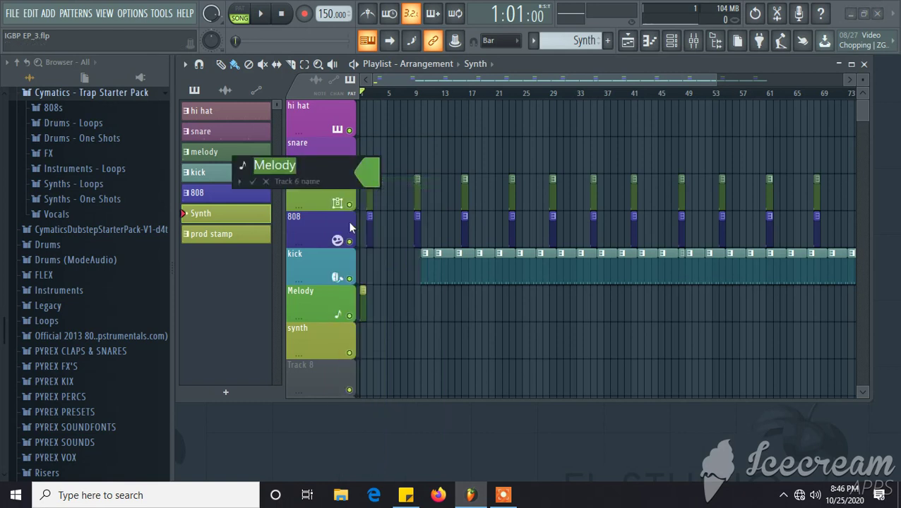
key("BackSpace")
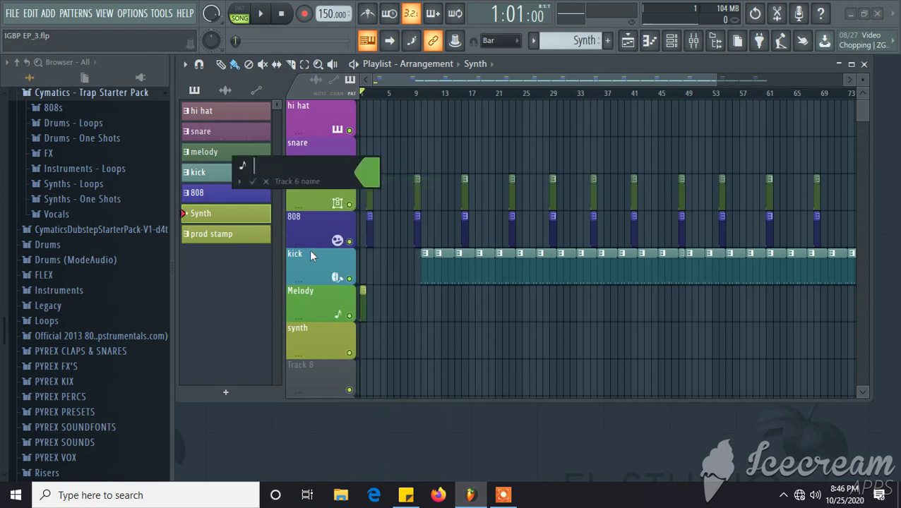
type("prod stamp")
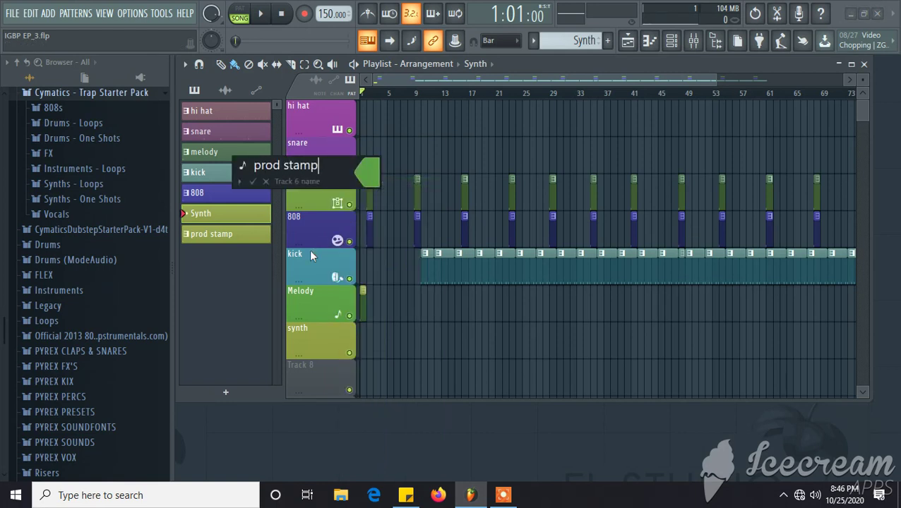
left_click(253, 181)
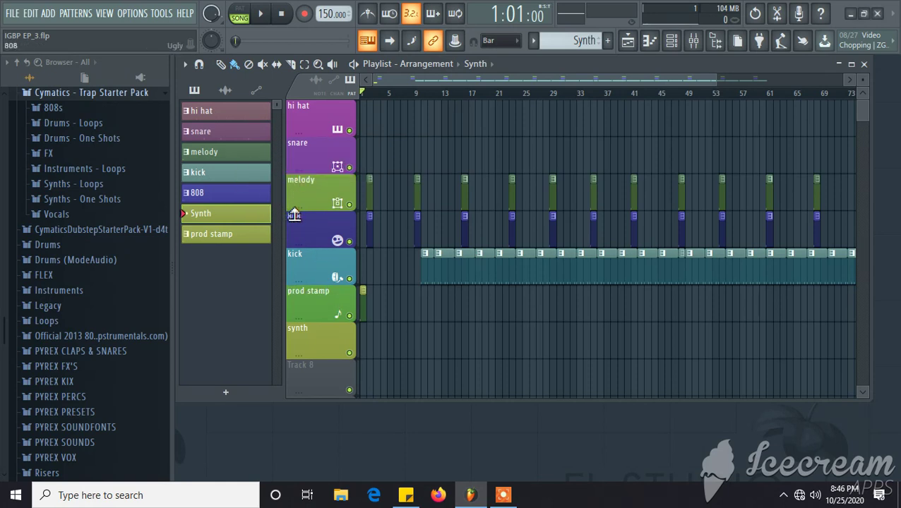
Step: Recolor the prod stamp pattern to dark green
right_click(240, 237)
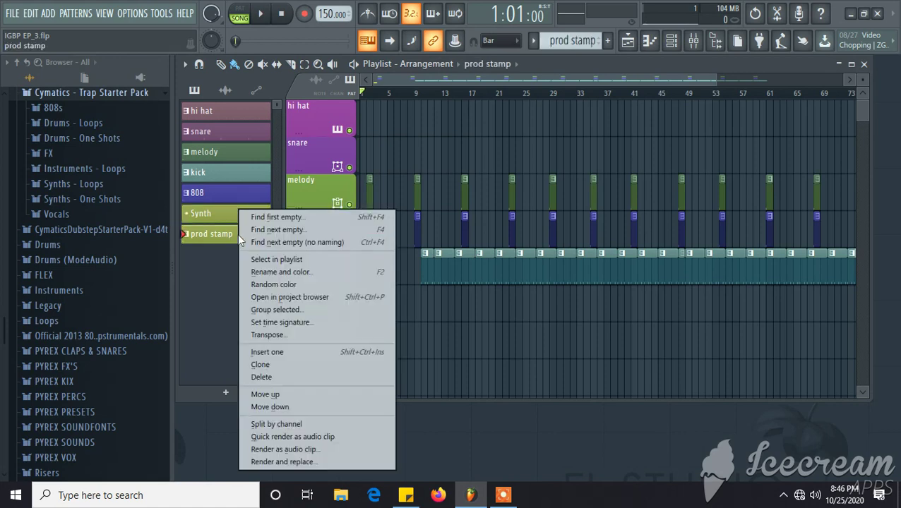
left_click(327, 274)
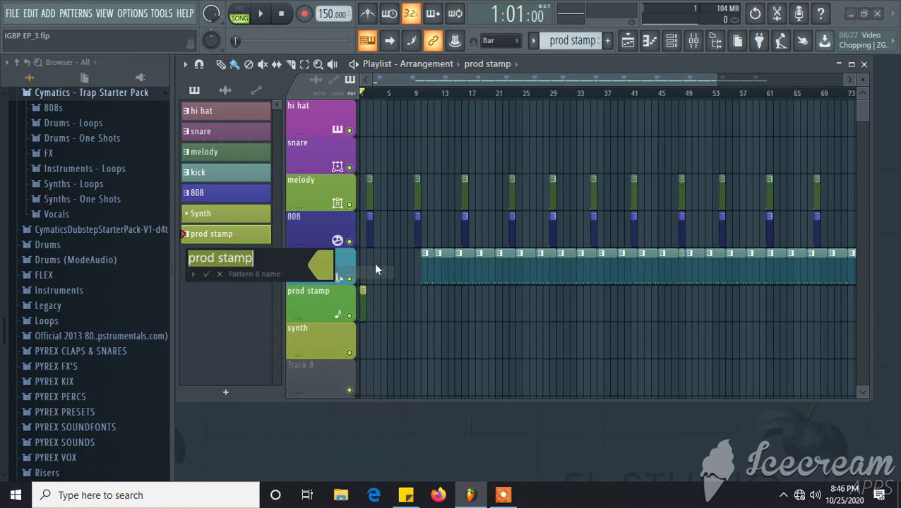
left_click(334, 259)
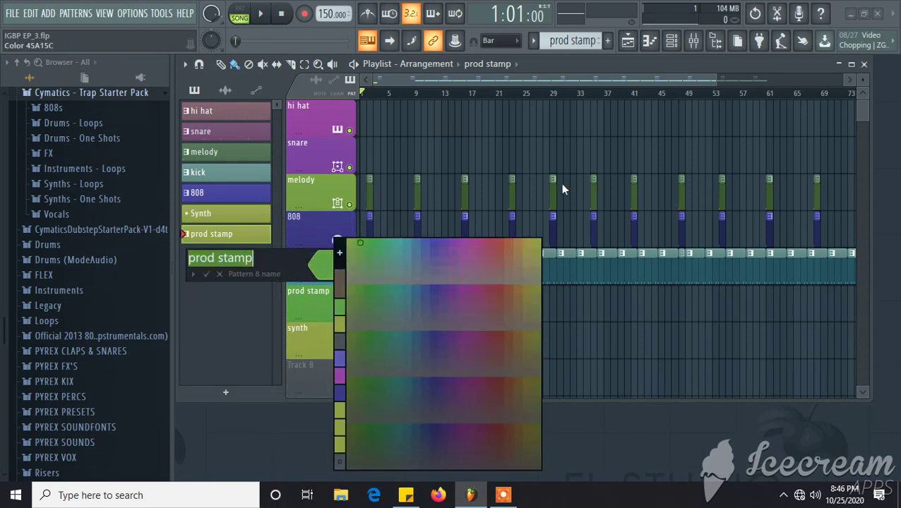
left_click(382, 382)
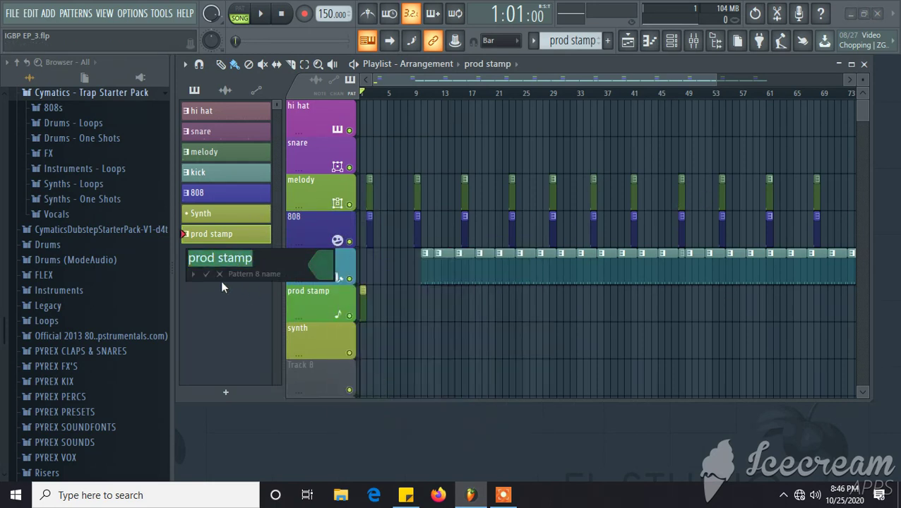
left_click(206, 274)
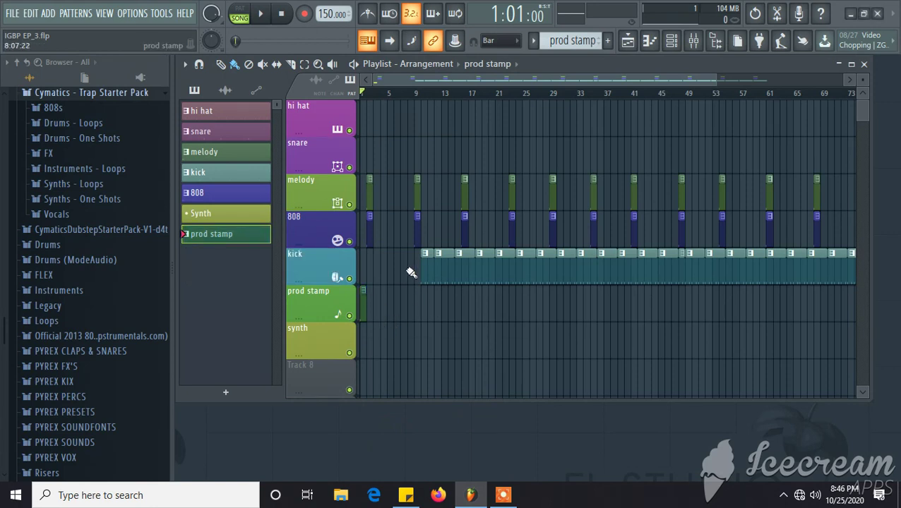
Step: Play the song, extend the start of the kick part back to bar 9, and stop playback
left_click(264, 14)
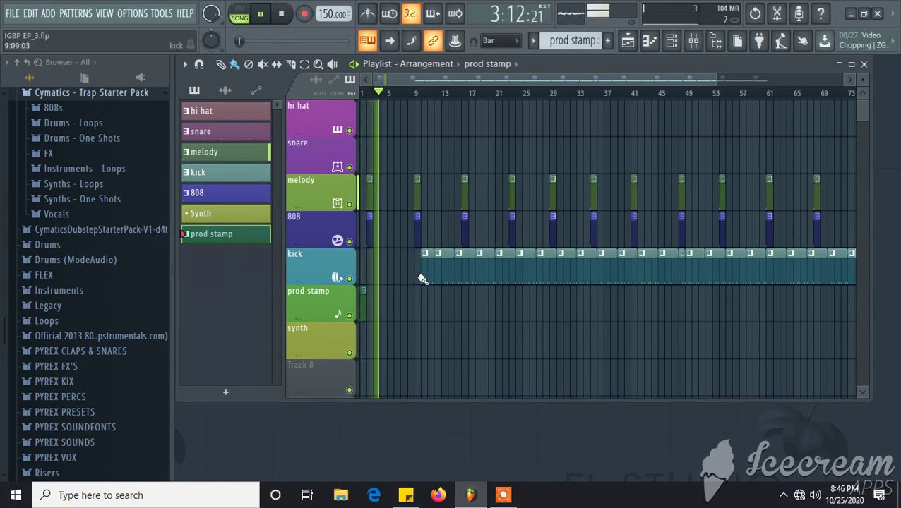
left_click_drag(422, 274, 356, 269)
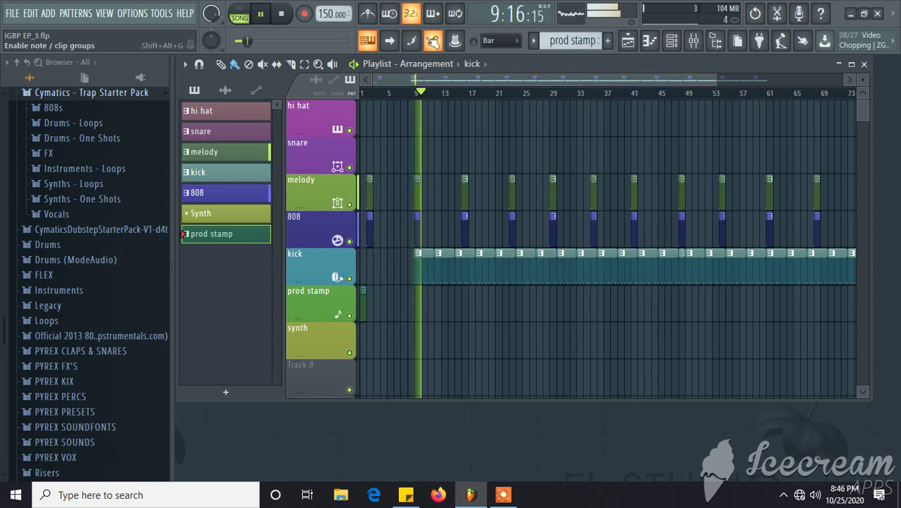
left_click(284, 14)
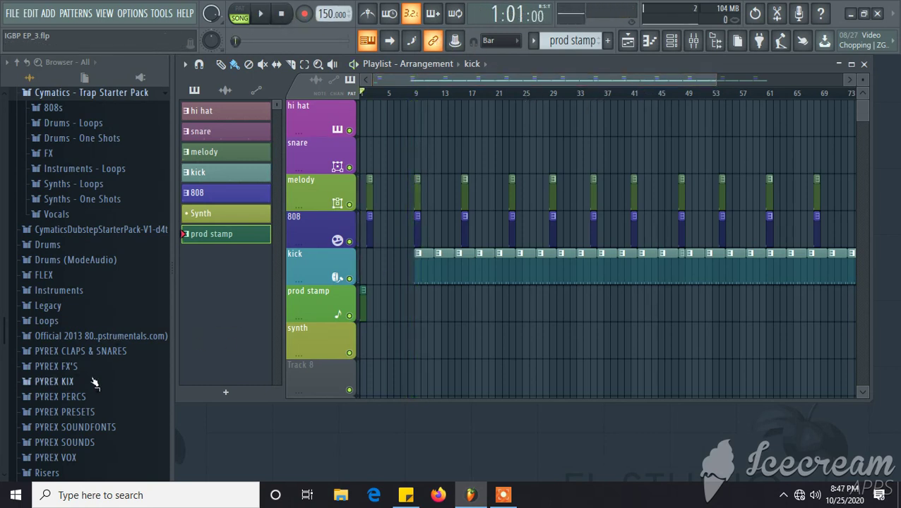
Step: Audition the hybrid trap synth and lead samples in the Trap Starter Pack's Synths - One Shots folder, and collapse the folder
left_click(117, 200)
left_click(122, 214)
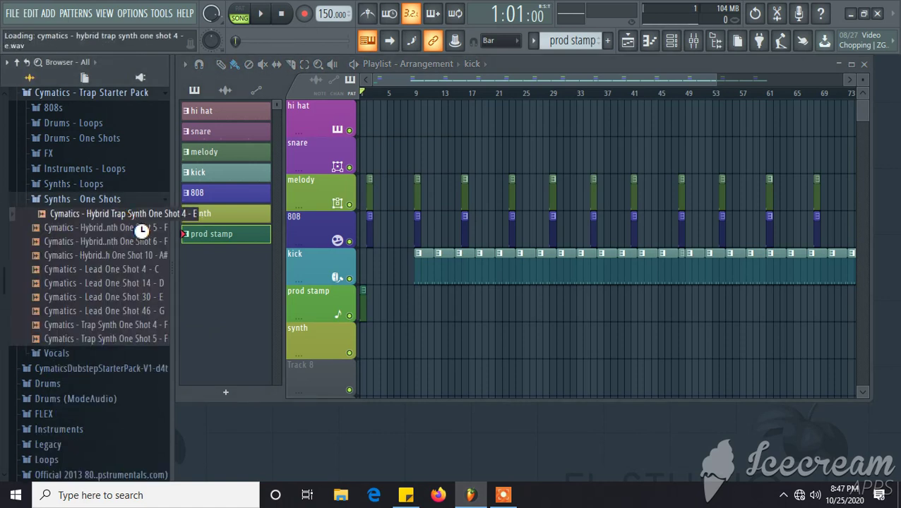
left_click(141, 229)
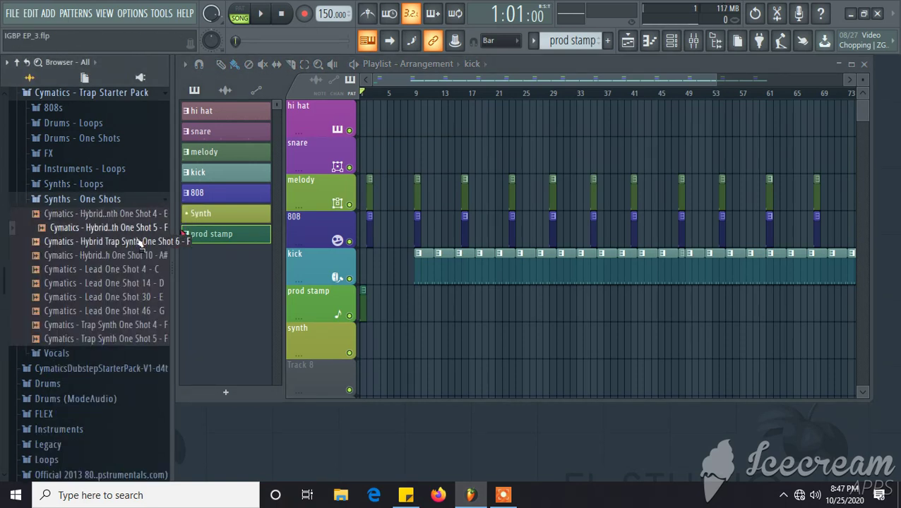
left_click(141, 242)
left_click(144, 256)
left_click(147, 283)
left_click(147, 311)
left_click(150, 297)
left_click(151, 284)
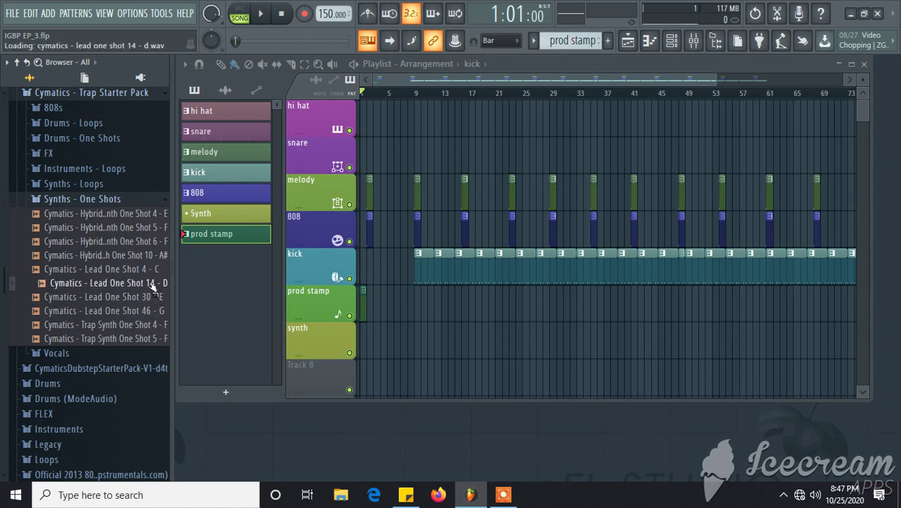
left_click(107, 199)
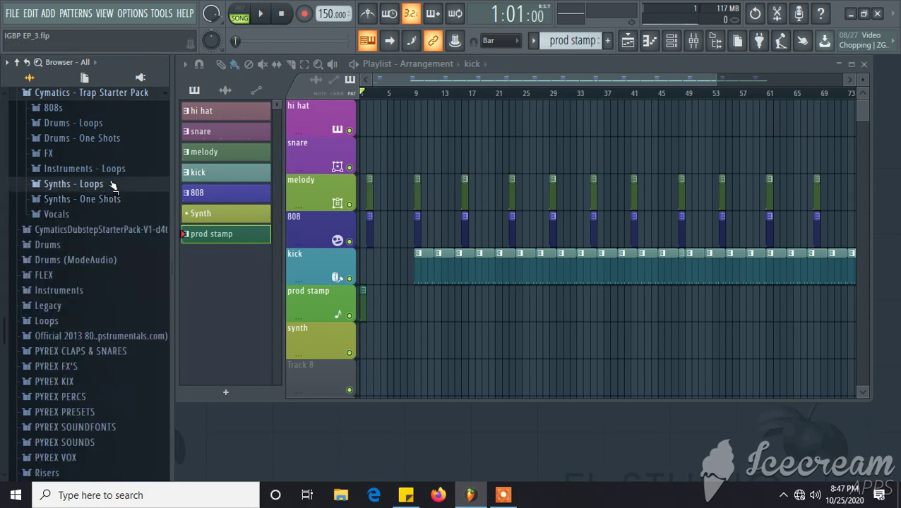
Step: Audition the G House melody and Titan arp loops in the Arp Loops folder under Synths - Loops
left_click(113, 185)
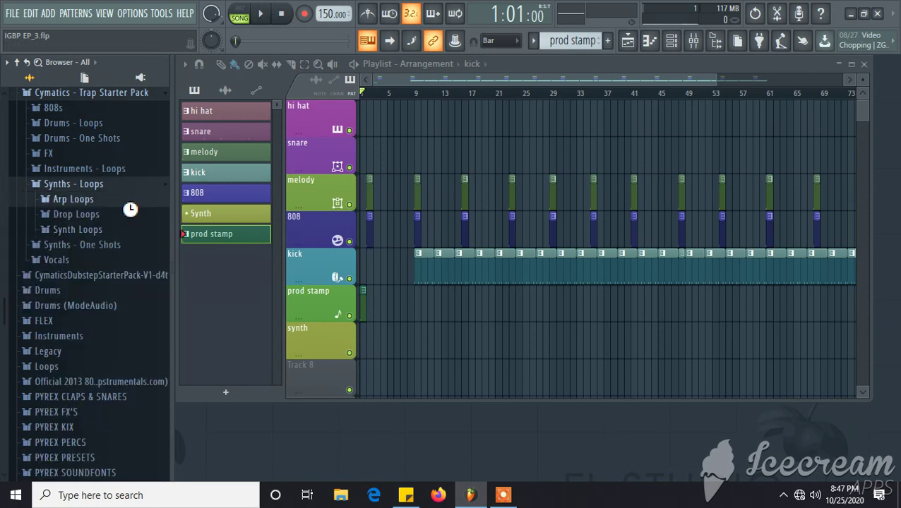
left_click(128, 201)
left_click(131, 214)
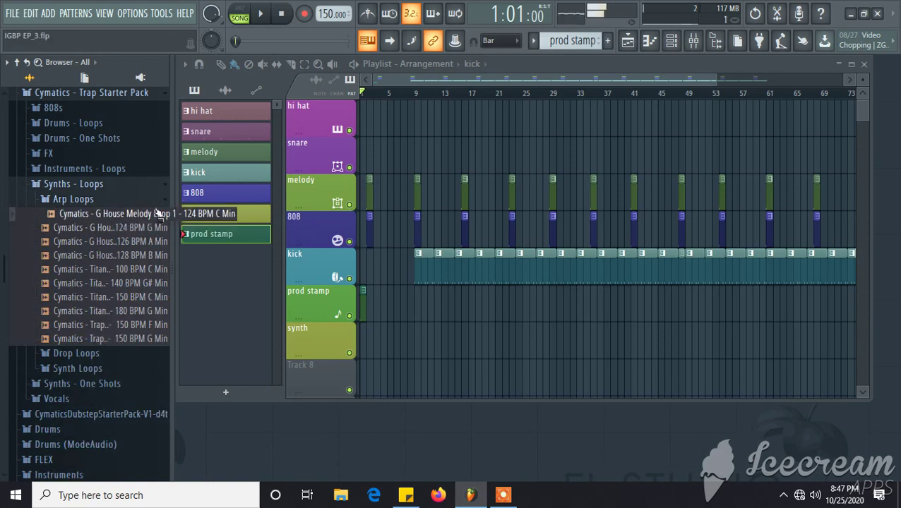
left_click(156, 229)
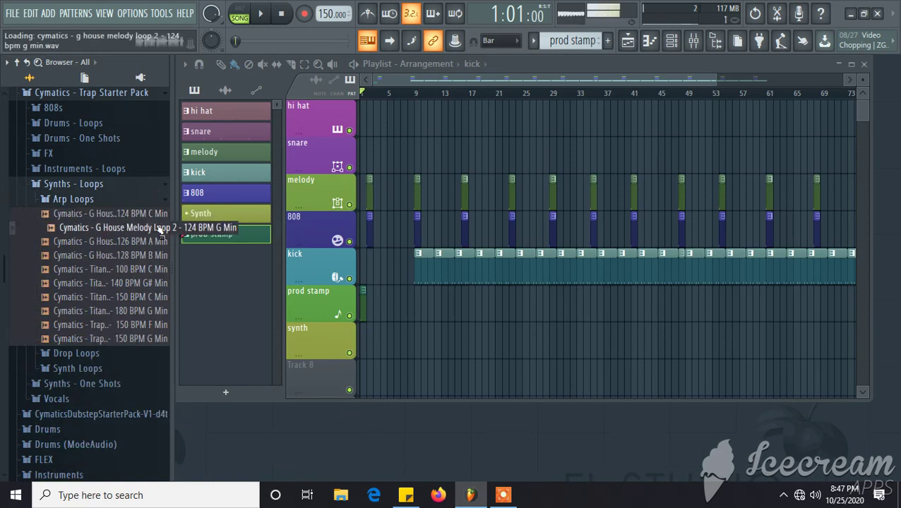
left_click(158, 242)
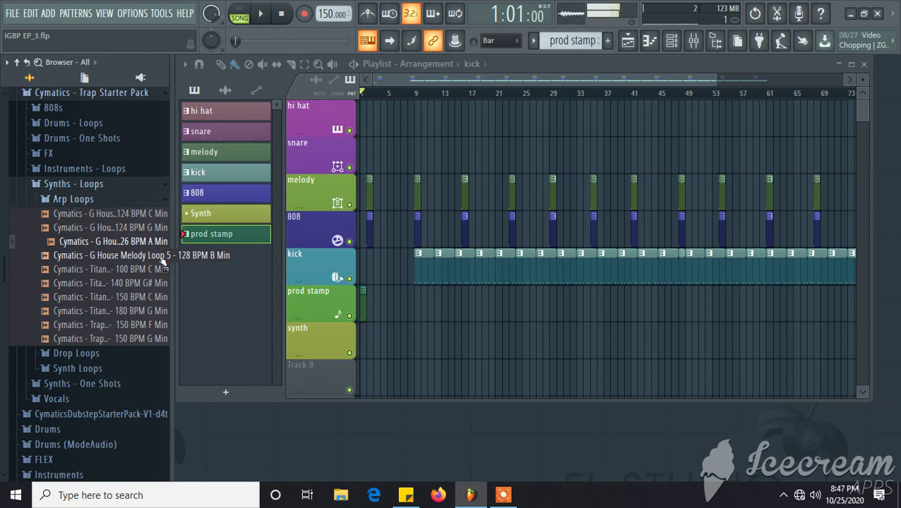
left_click(165, 258)
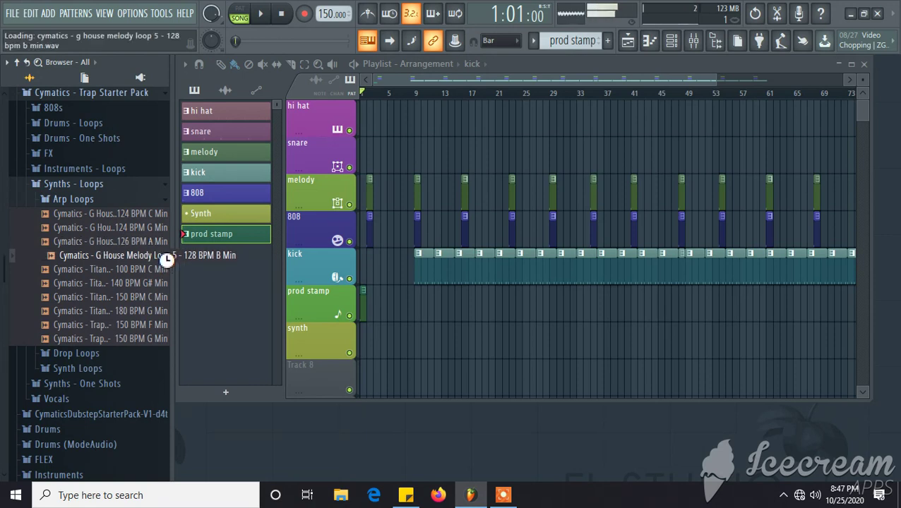
left_click(160, 271)
left_click(157, 284)
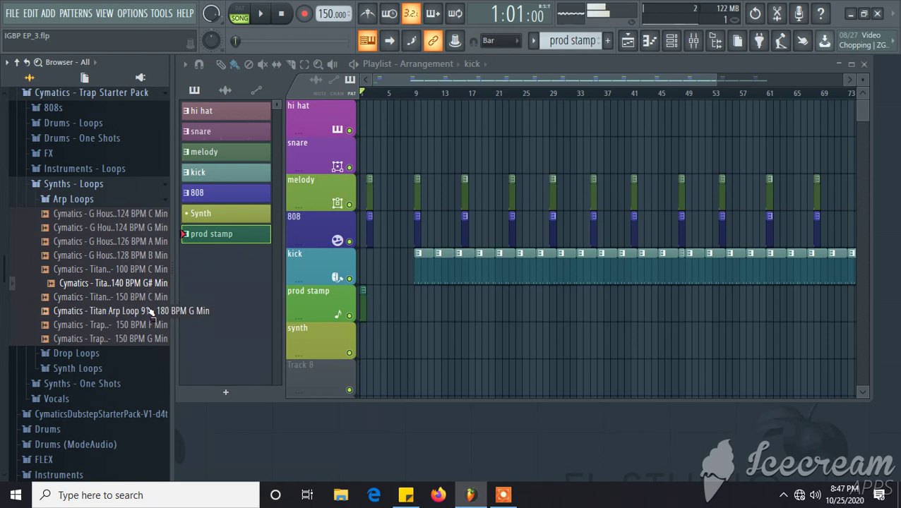
Step: Play the song briefly to compare it with the auditioned loops, stop playback, and collapse the Synths - Loops folder
key("space")
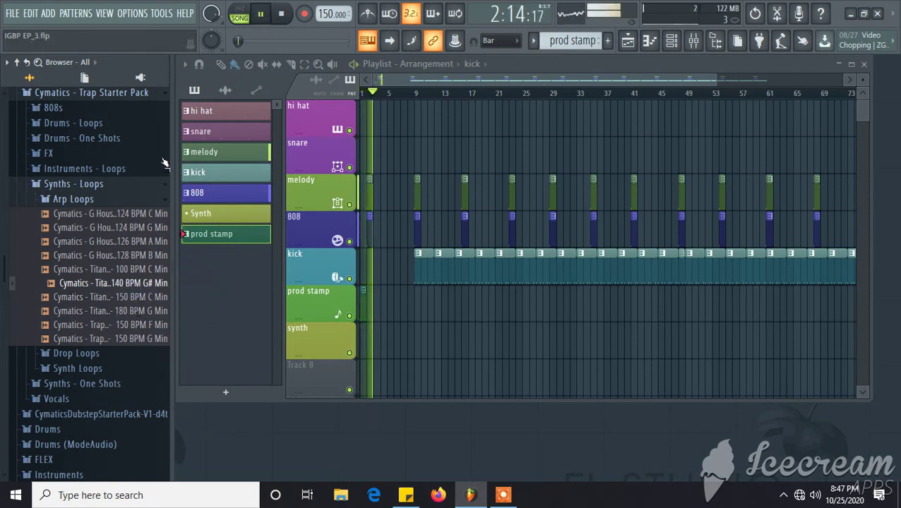
key("space")
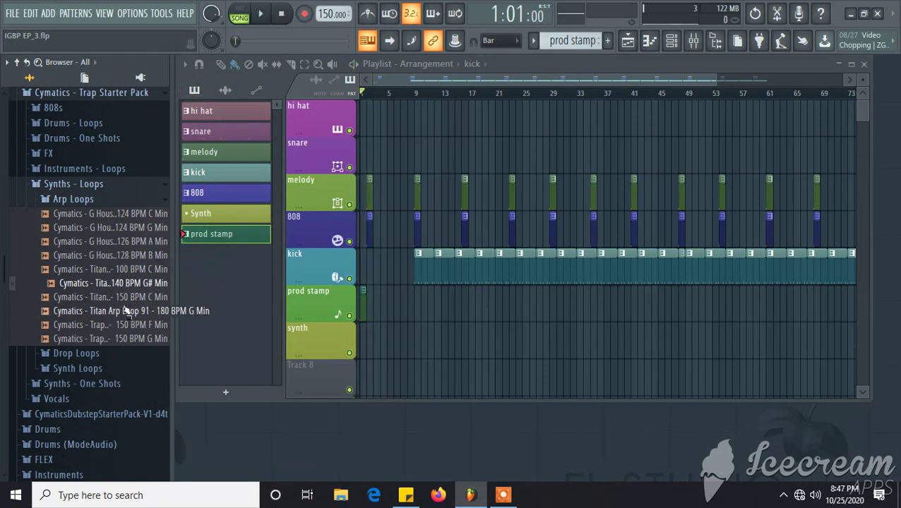
left_click(127, 184)
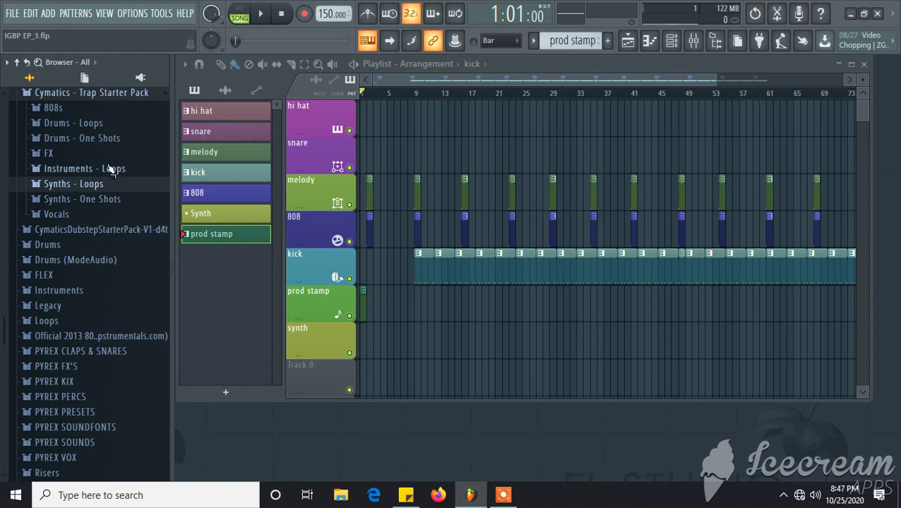
Step: Recheck the Synths - One Shots list, audition Titan Arp Loop 25 - 150 BPM C Min, and collapse Arp Loops
scroll(110, 173, "up", 3)
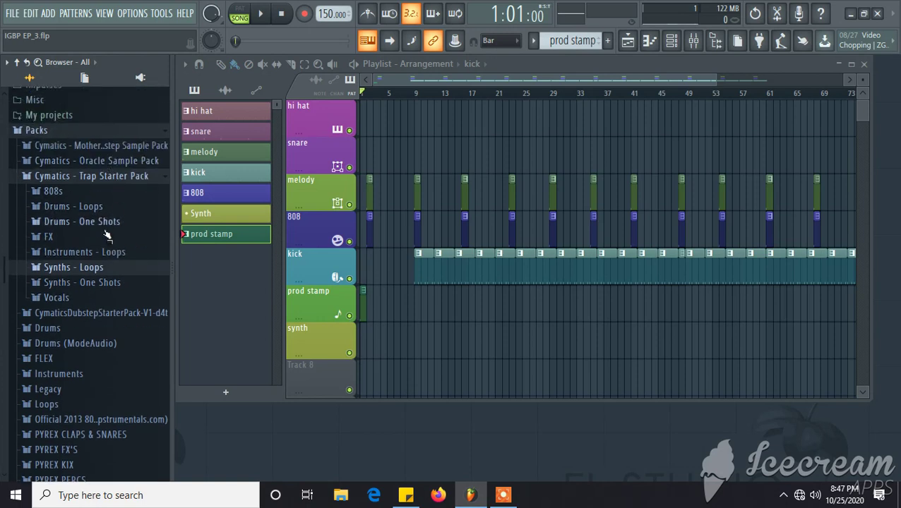
left_click(121, 283)
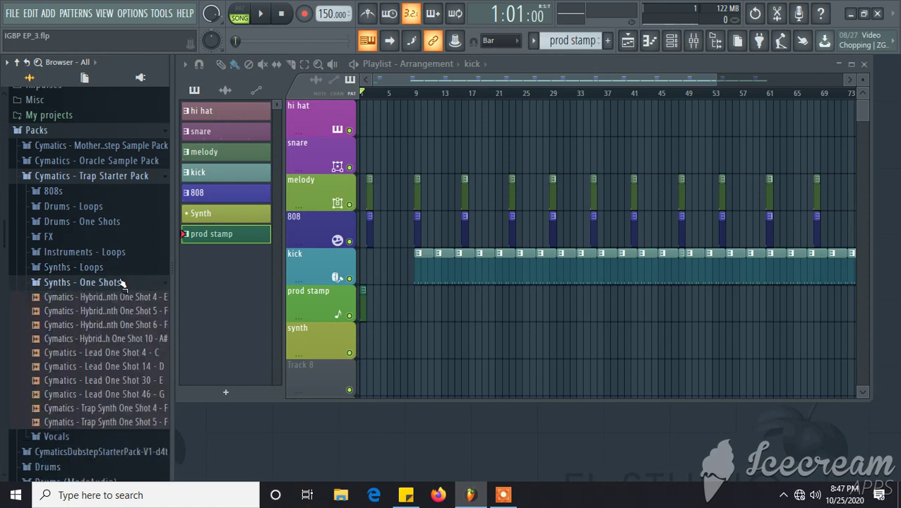
left_click(85, 266)
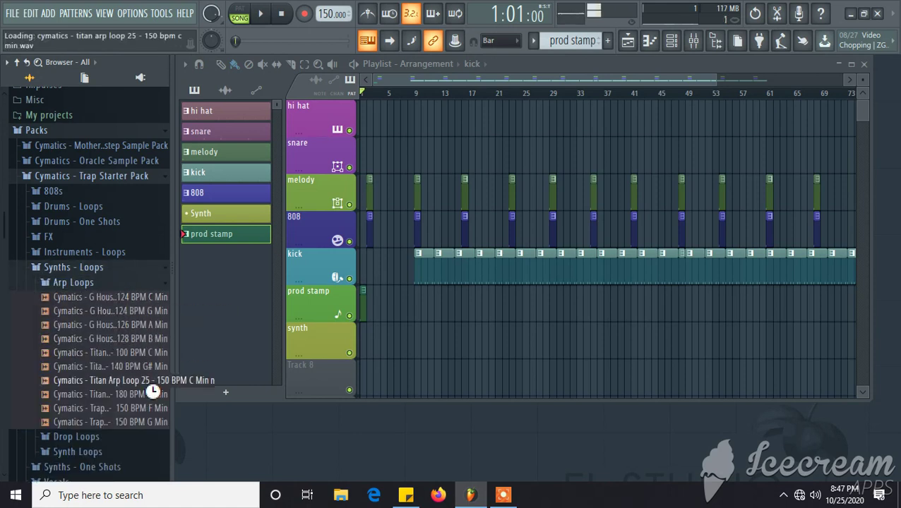
left_click(106, 281)
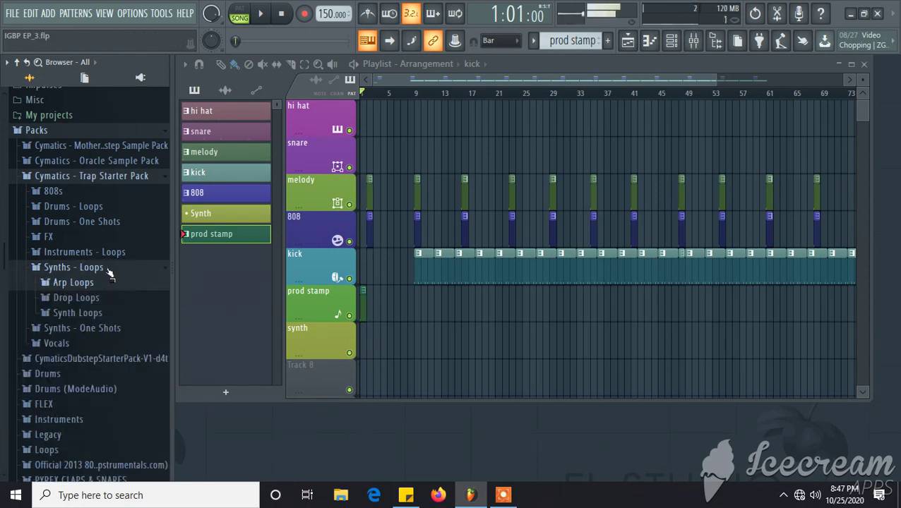
left_click(110, 268)
left_click(113, 266)
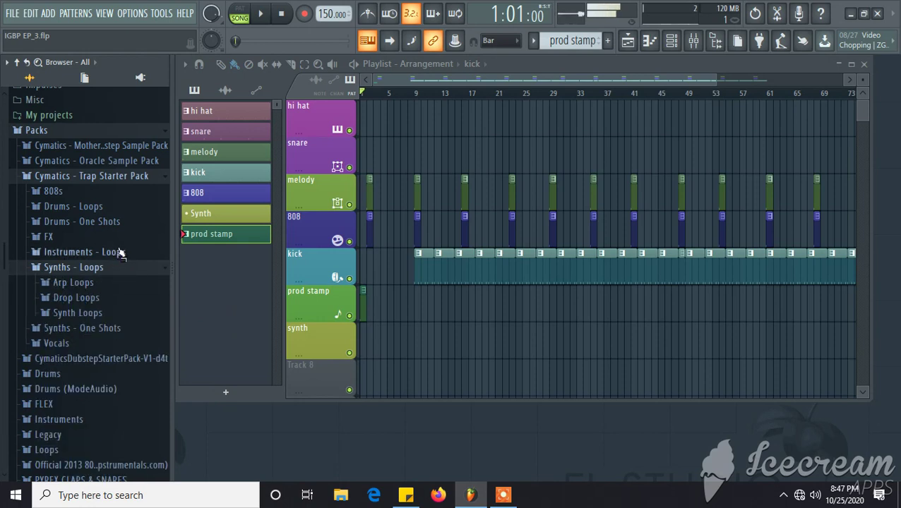
Step: Check the Instruments - Loops folder and expand Drop Loops under Synths - Loops
left_click(122, 253)
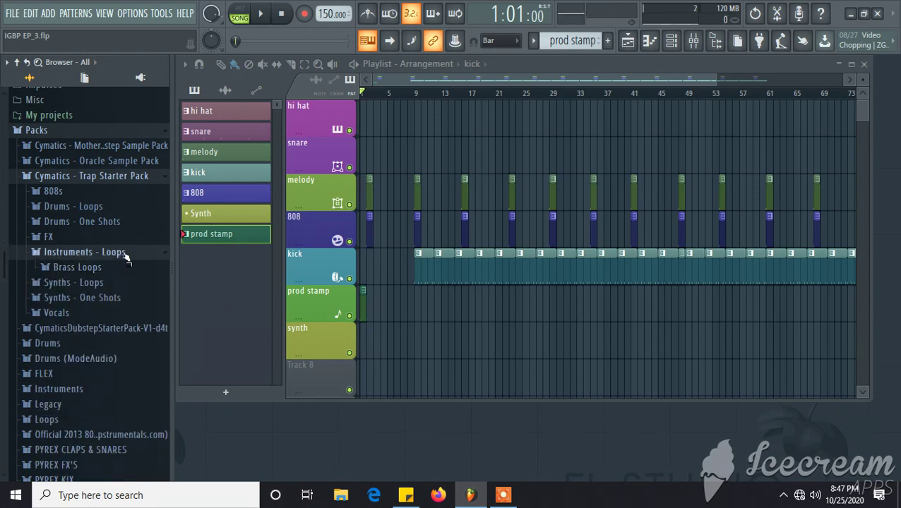
left_click(121, 285)
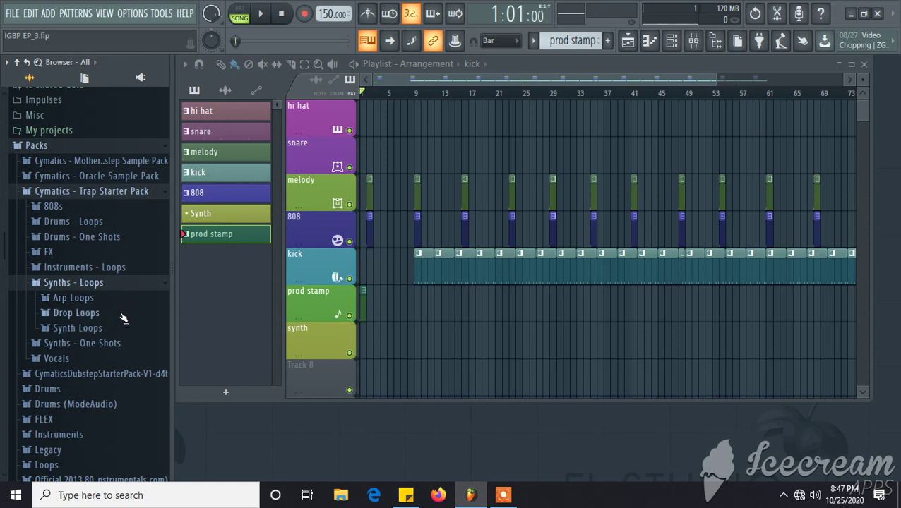
left_click(123, 316)
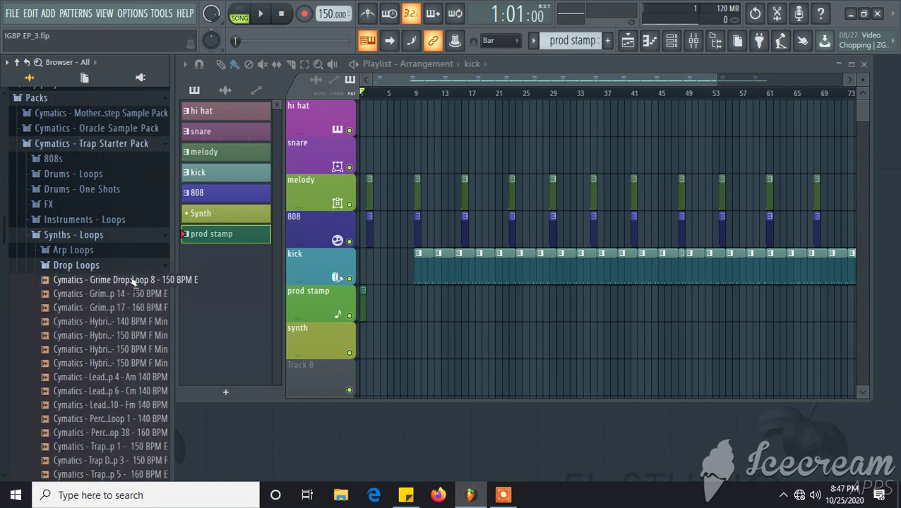
left_click(125, 251)
left_click(125, 250)
left_click(125, 265)
Step: Audition the grime, hybrid trap, lead, percussion and trap samples in the Drop Loops folder, and collapse the folder
left_click(131, 294)
left_click(141, 322)
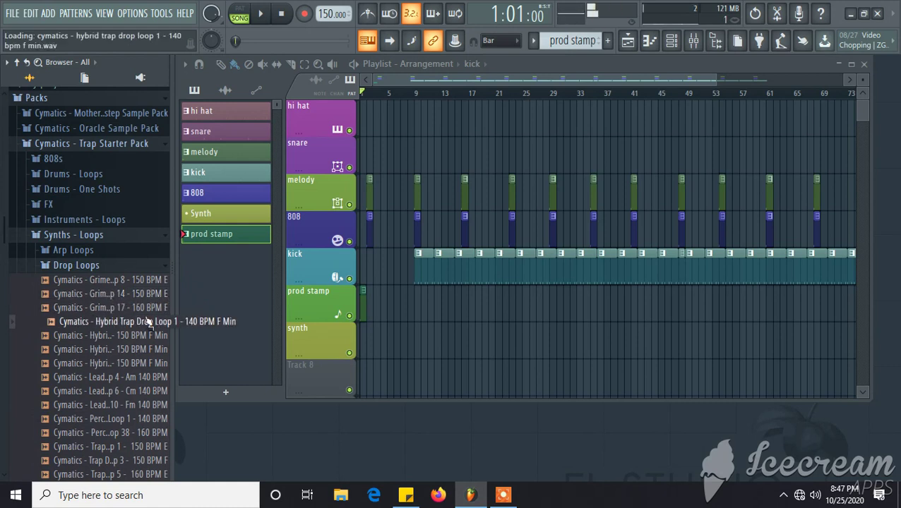
left_click(141, 335)
left_click(142, 350)
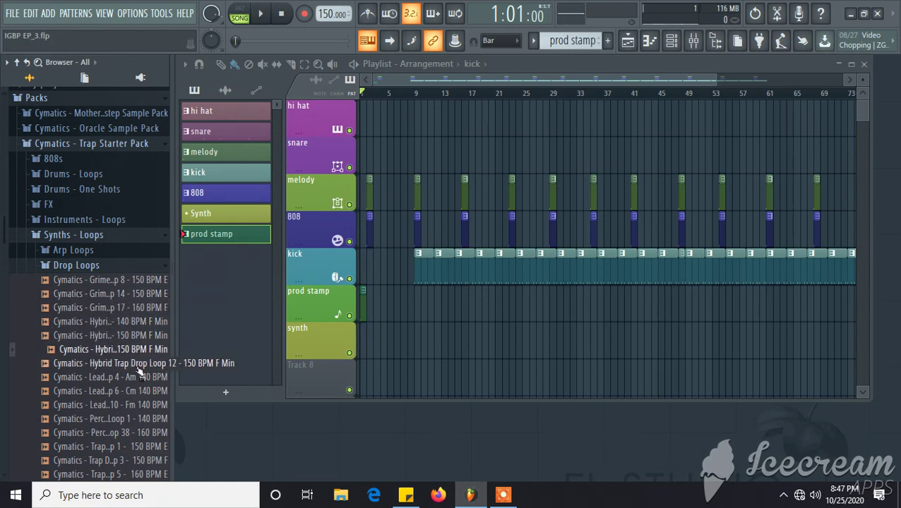
left_click(141, 363)
left_click(141, 377)
left_click(142, 390)
left_click(137, 404)
left_click(137, 419)
left_click(138, 433)
scroll(131, 322, "down", 5)
left_click(106, 280)
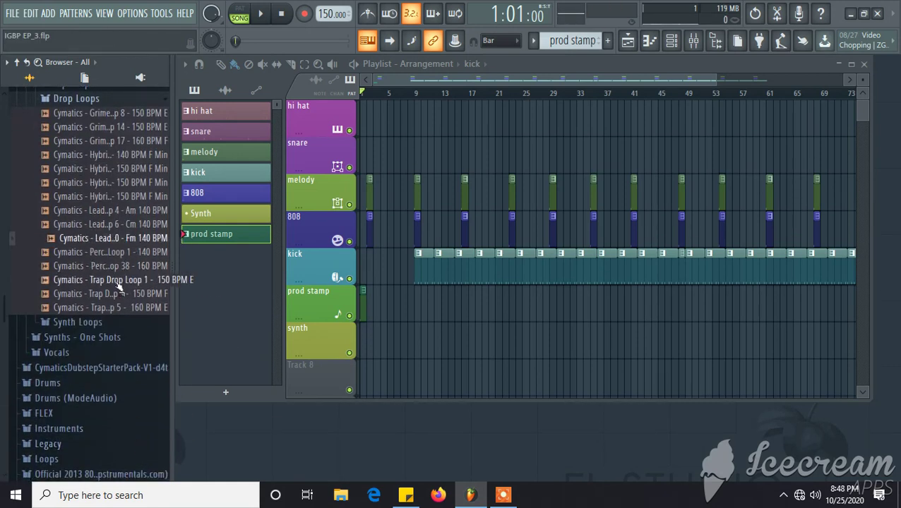
left_click(106, 211)
scroll(105, 221, "up", 10)
scroll(117, 304, "down", 4)
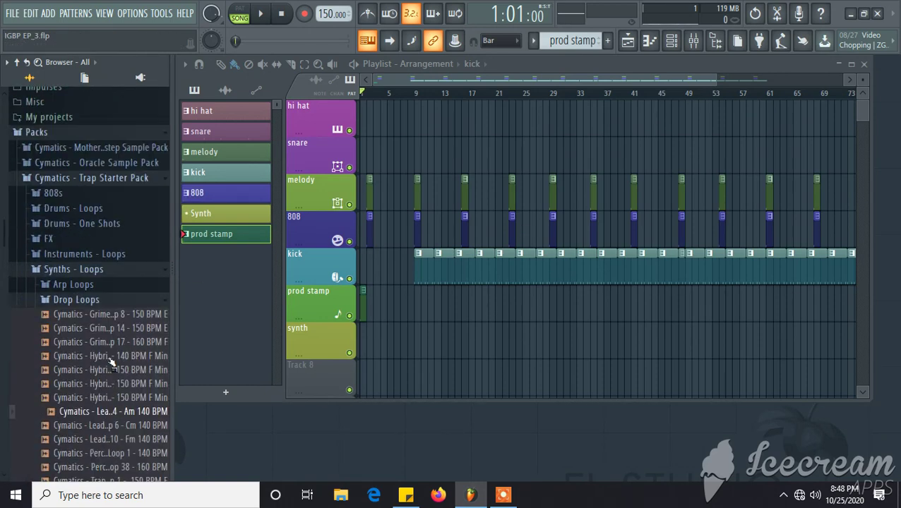
left_click(113, 258)
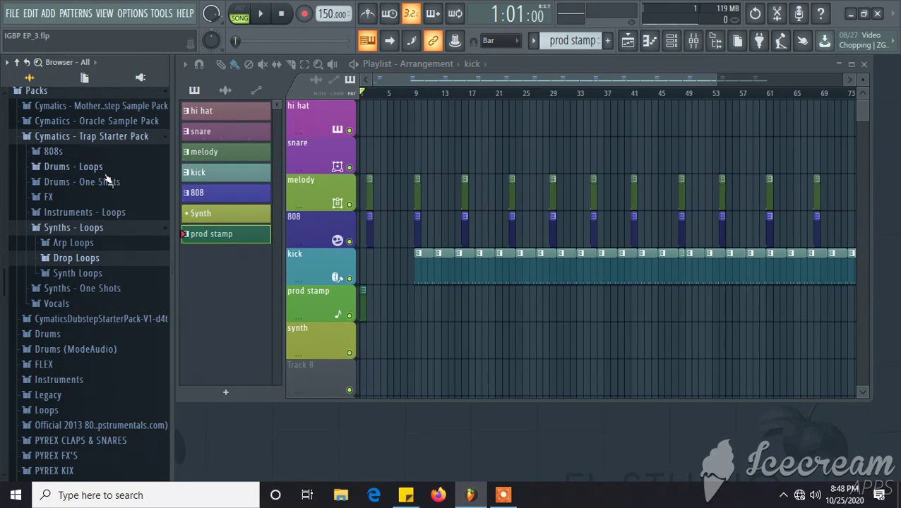
Step: Check the FX folder, audition Grime Drop Loop 17 and Hybrid Trap Drop Loop 1, and collapse Synths - Loops
left_click(100, 198)
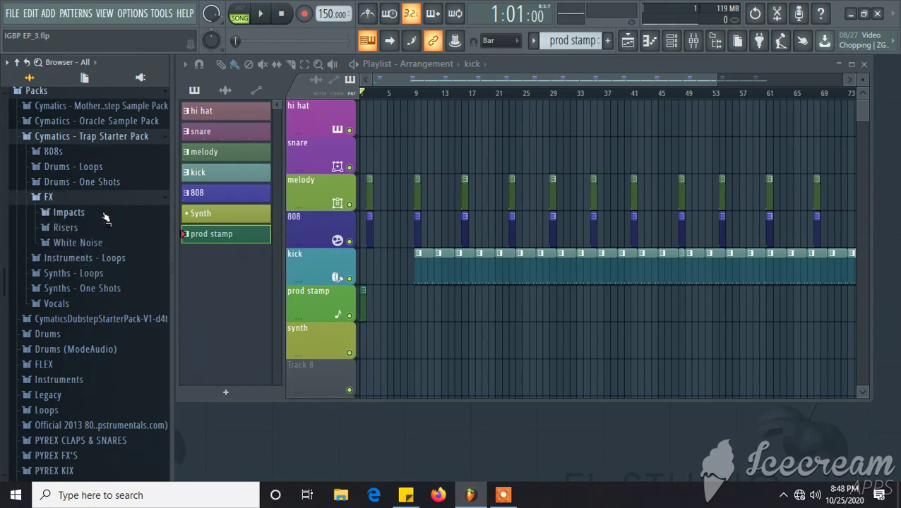
left_click(104, 276)
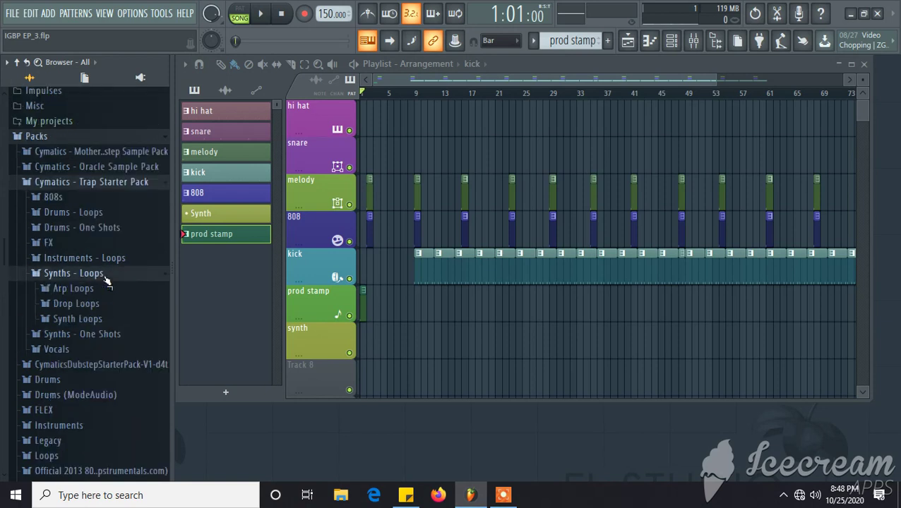
left_click(111, 305)
left_click(106, 307)
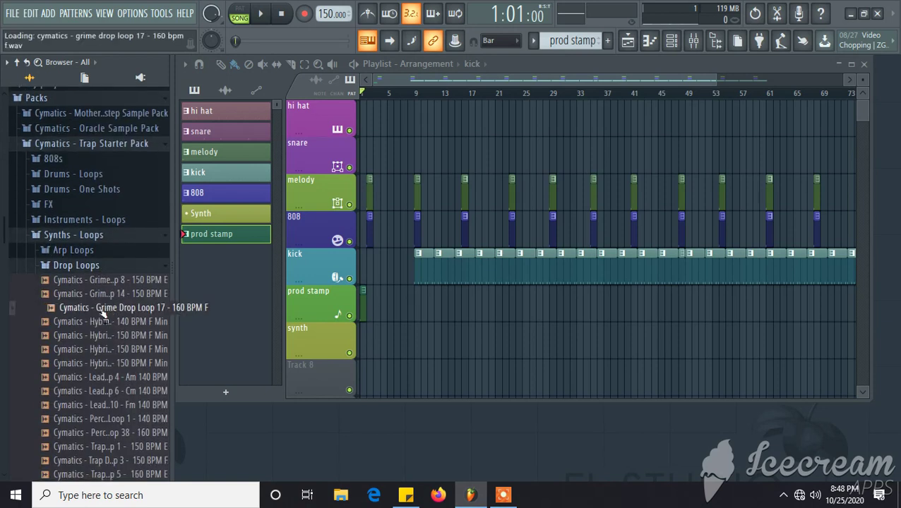
left_click(106, 321)
left_click(97, 237)
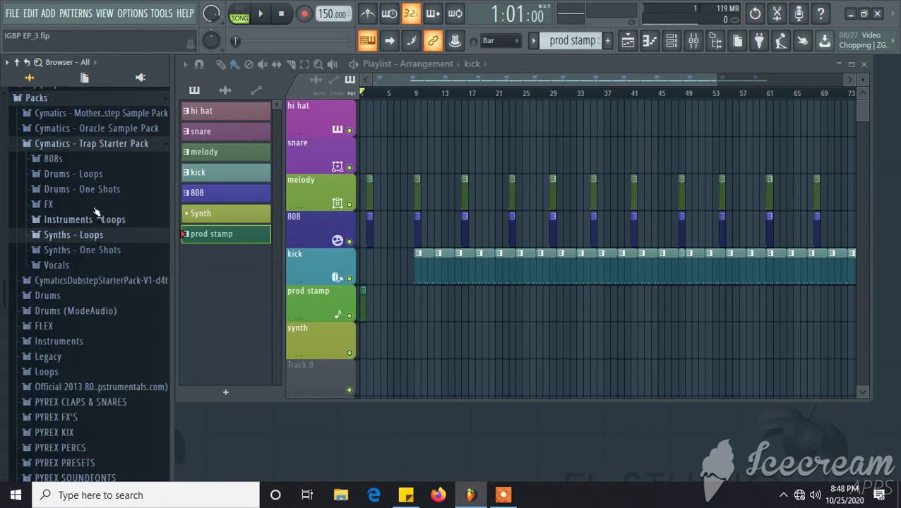
Step: Collapse the Cymatics - Trap Starter Pack and expand the Cymatics - Oracle Sample Pack
left_click(95, 144)
left_click(104, 128)
left_click(105, 131)
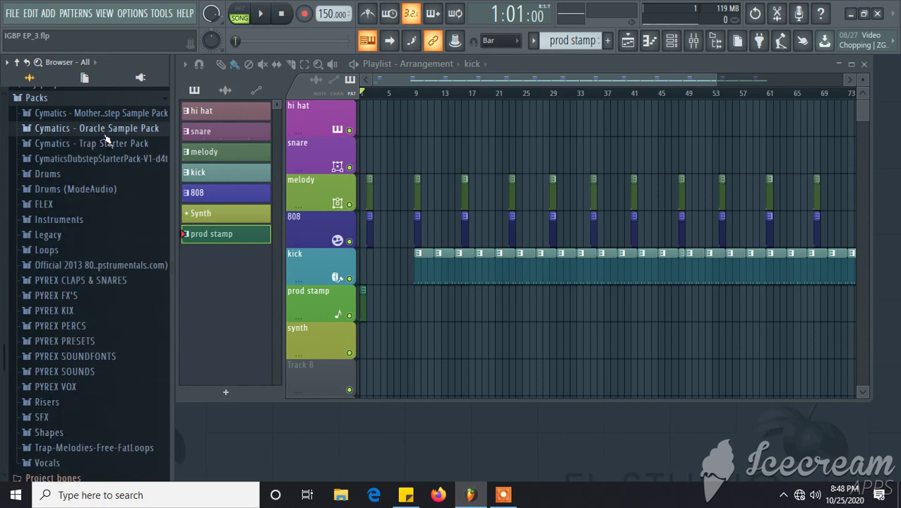
left_click(127, 132)
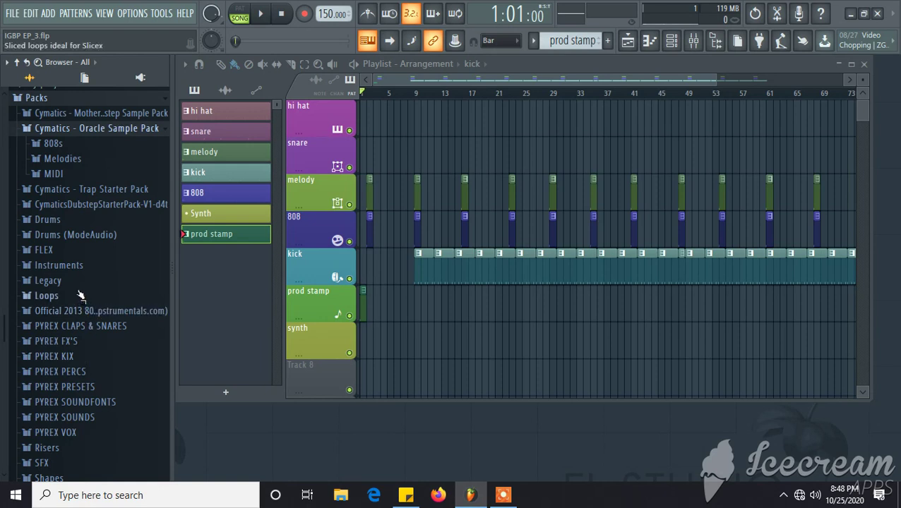
Step: Look through the Oracle Sample Pack's 808s and MIDI folders and list the loops in its Melodies folder
left_click(99, 143)
left_click(107, 97)
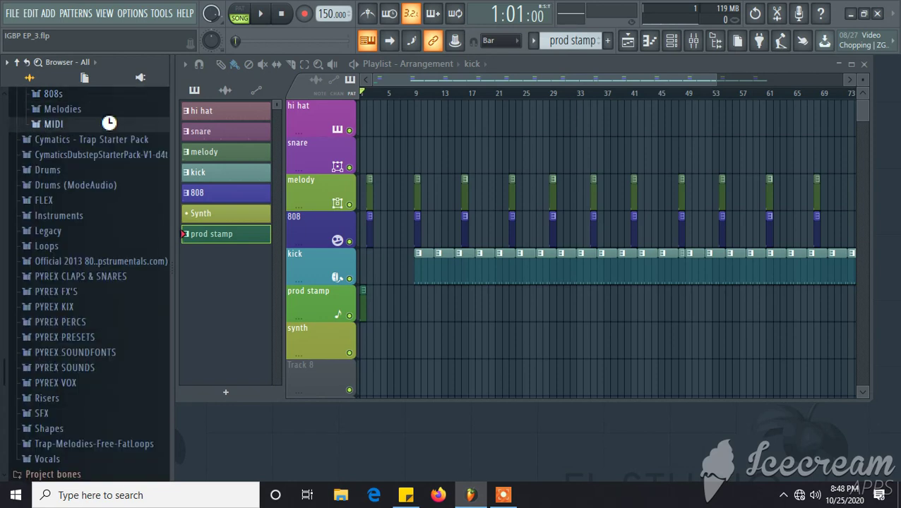
left_click(106, 121)
left_click(106, 95)
left_click(104, 111)
left_click(105, 111)
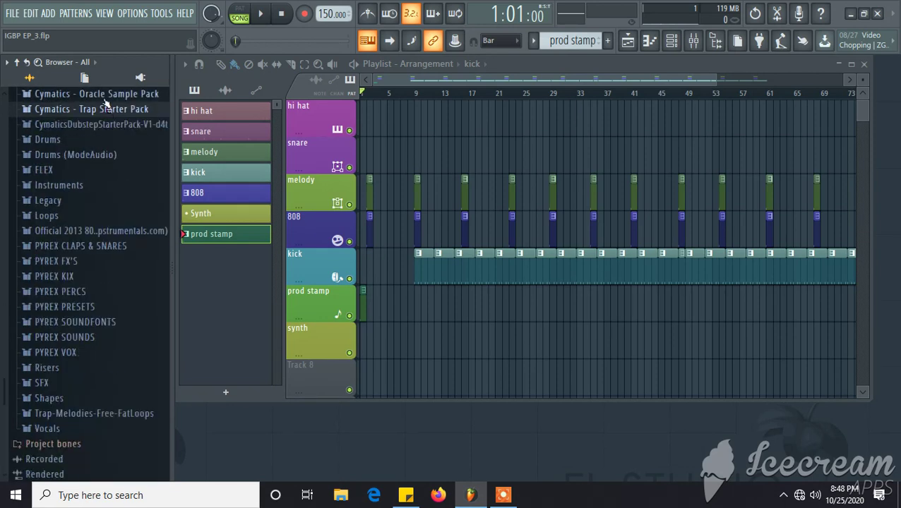
left_click(106, 96)
left_click(105, 124)
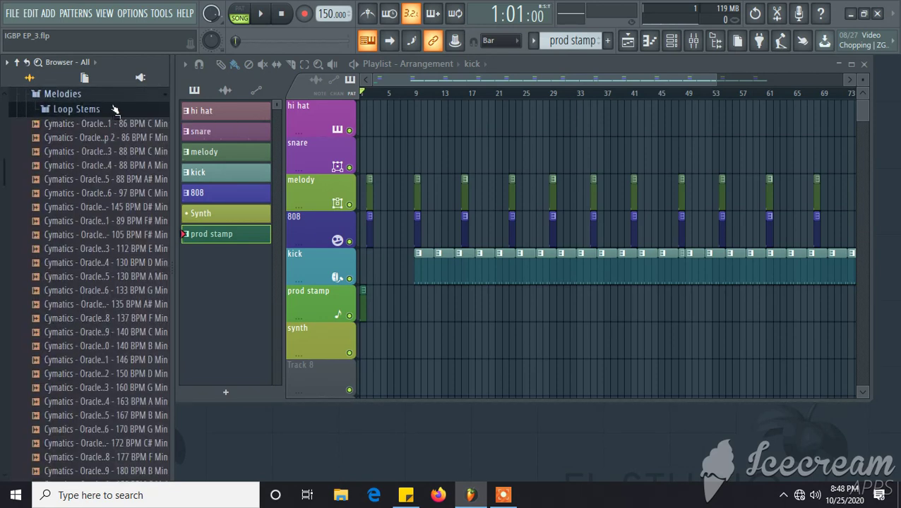
Step: Expand the Loop Stems folder inside Melodies and widen the browser so the full stem folder names can be read
left_click(113, 116)
left_click(113, 115)
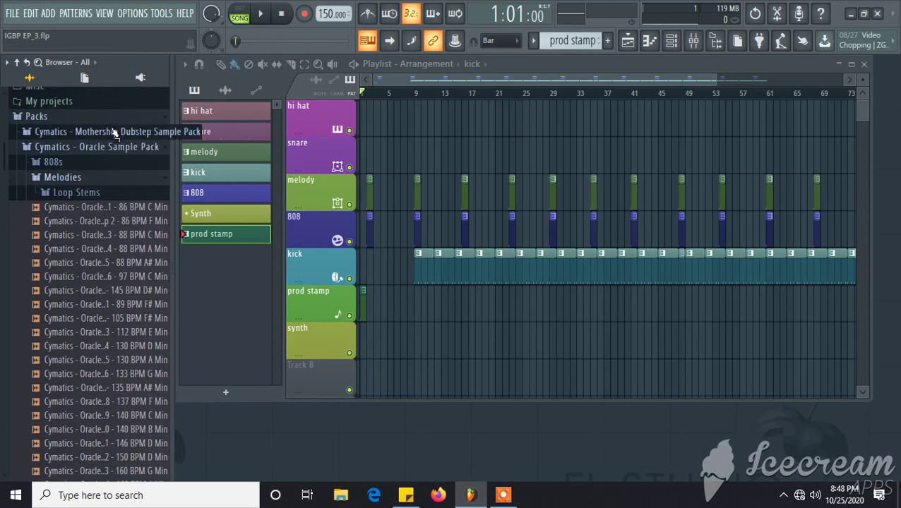
left_click(98, 191)
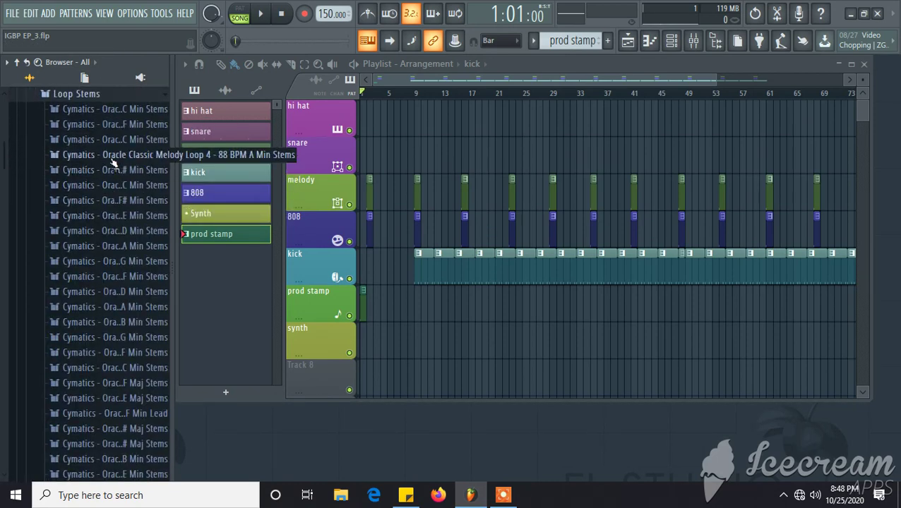
scroll(138, 211, "up", 3)
left_click_drag(180, 270, 267, 270)
scroll(185, 339, "down", 4)
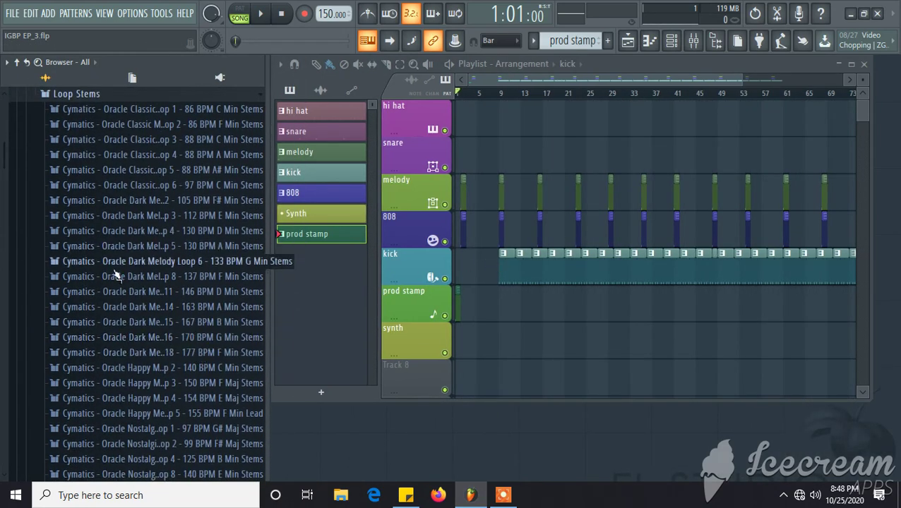
scroll(156, 304, "up", 4)
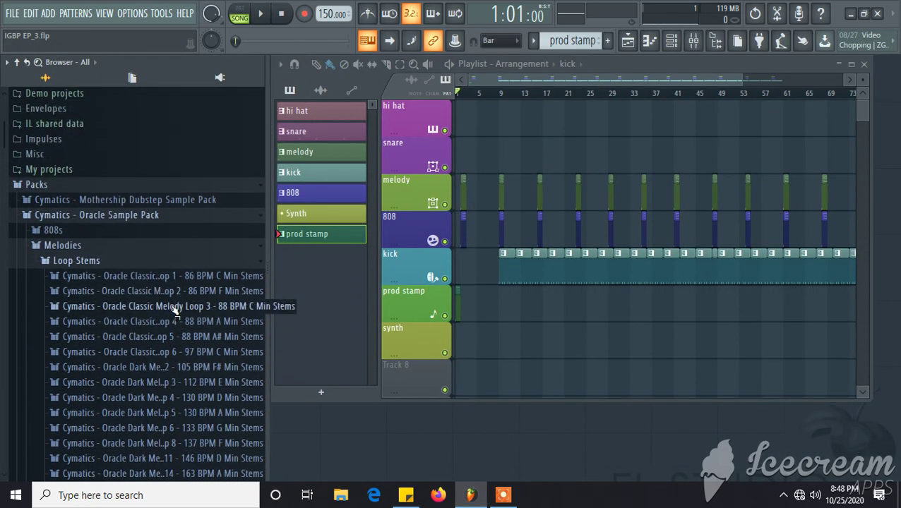
Step: Check the stems of Oracle Classic Melody Loop 2 and list those of Oracle Dark Melody Loop 5
left_click(171, 293)
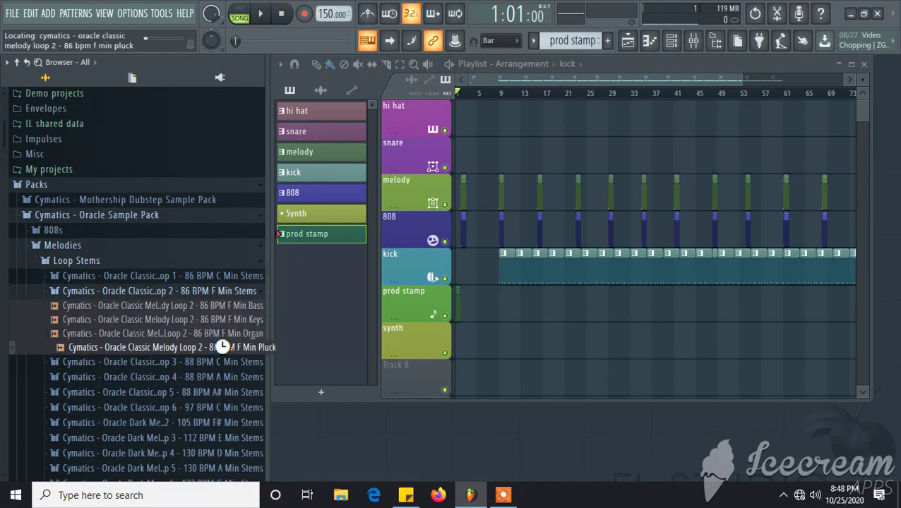
left_click(179, 291)
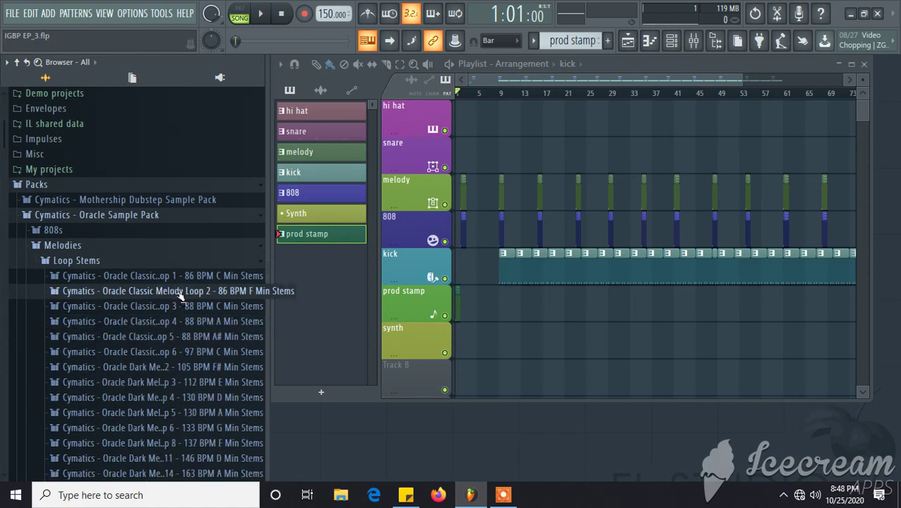
left_click(103, 262)
left_click(90, 263)
left_click(141, 246)
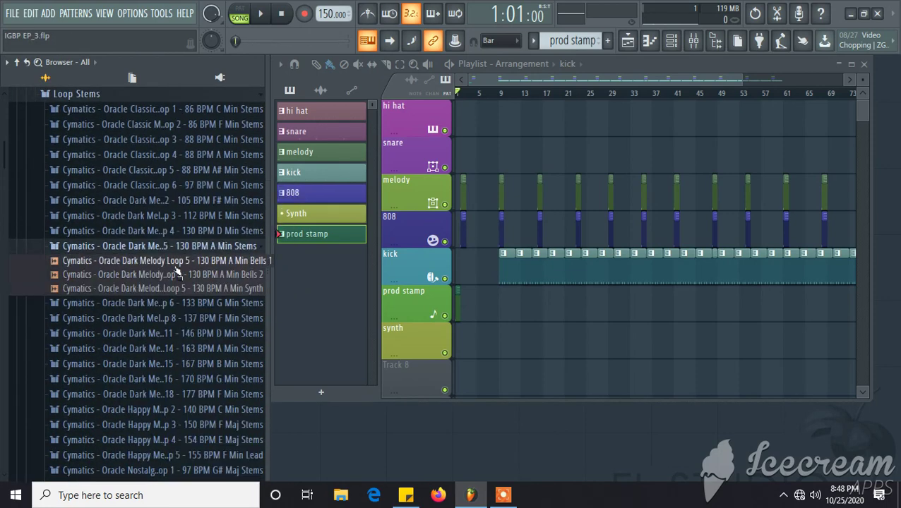
Step: Collapse the Loop Stems and Melodies folders and the Cymatics - Oracle Sample Pack
scroll(155, 282, "up", 5)
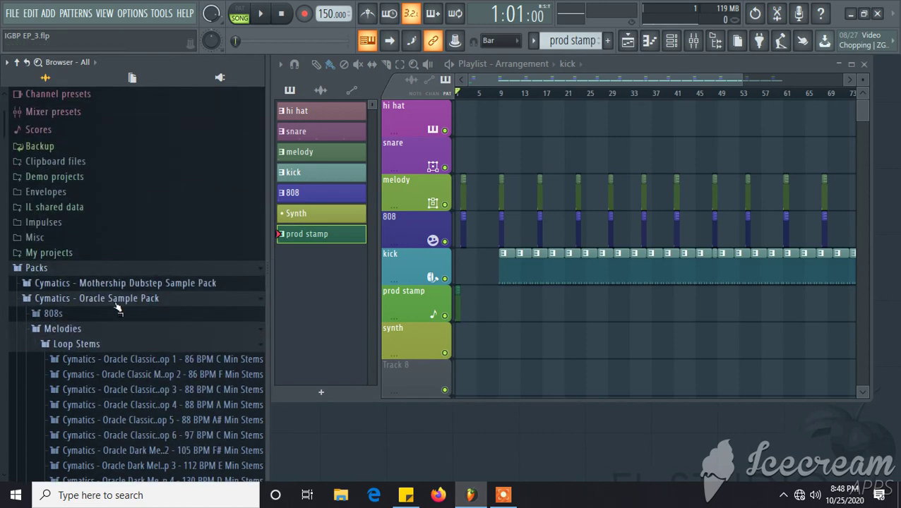
left_click(103, 344)
left_click(104, 346)
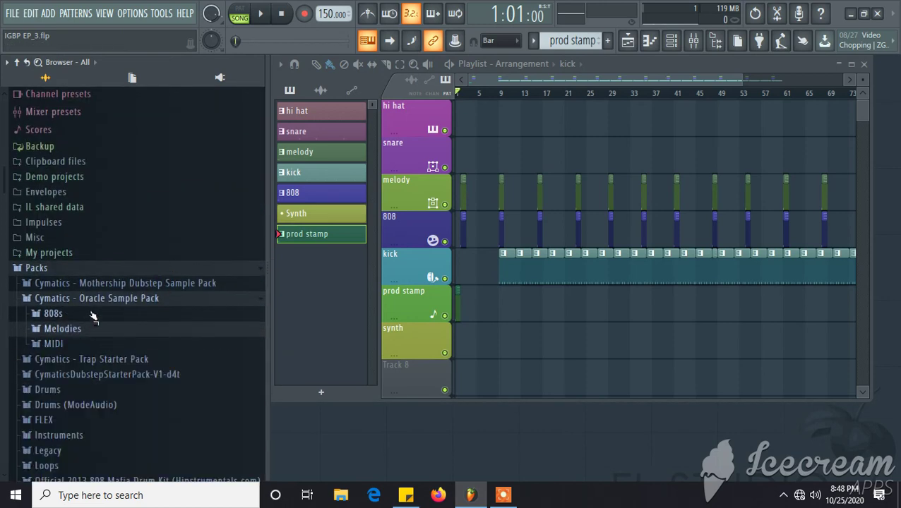
left_click(113, 298)
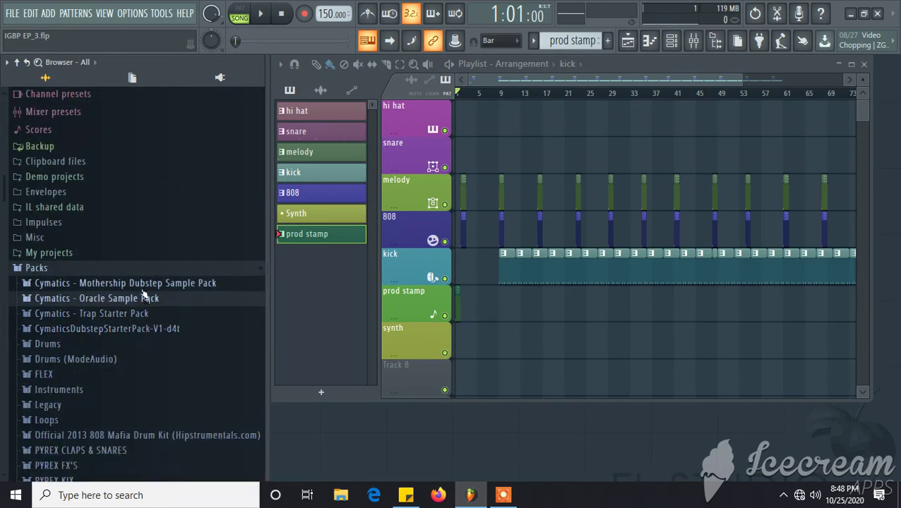
Step: Reopen the Oracle Sample Pack's Melodies folder and audition Oracle Dark Melody Loop 8 - 137 BPM F Min
left_click(146, 300)
left_click(79, 328)
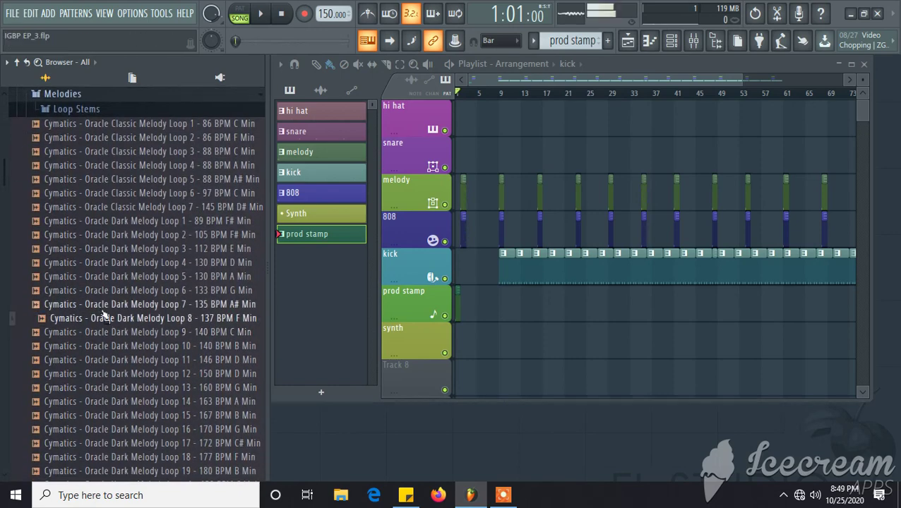
scroll(127, 303, "up", 5)
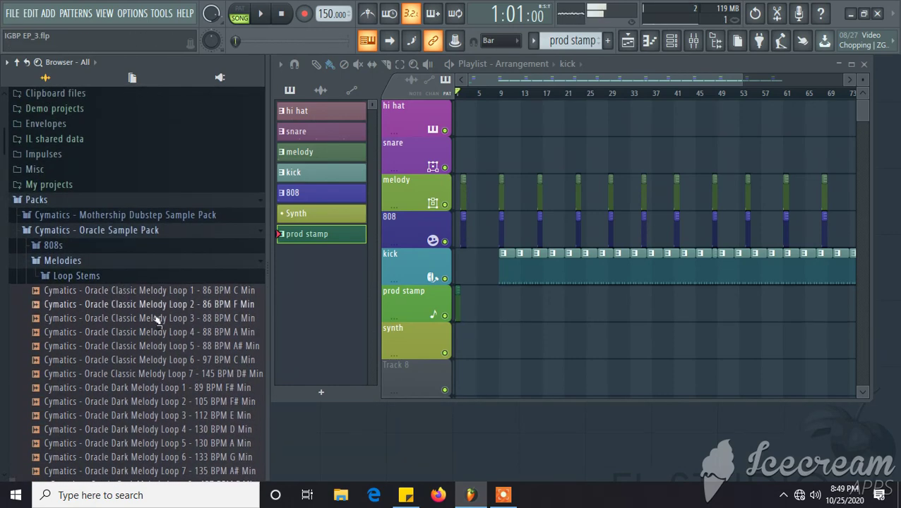
Step: Look through the Loop Stems folder again, collapse it, and audition Oracle Classic Melody Loop 4 - 88 BPM A Min
left_click(111, 281)
scroll(85, 211, "up", 4)
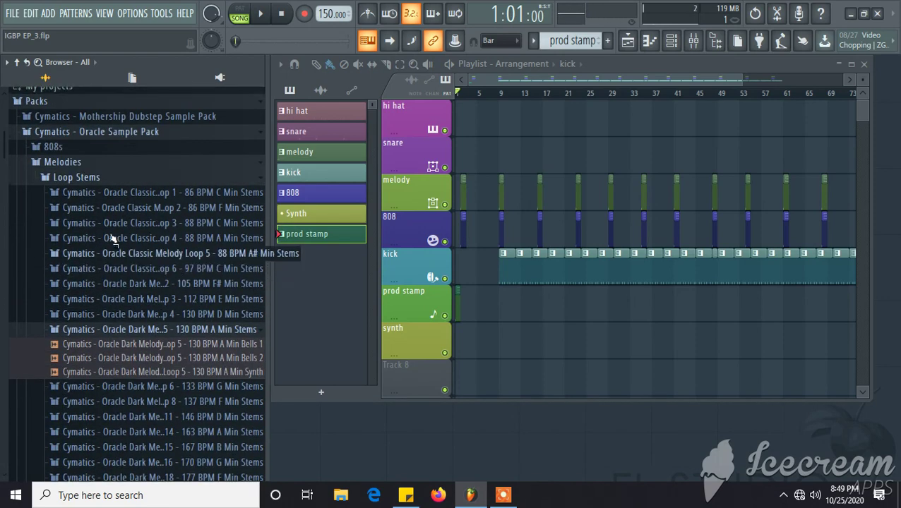
left_click(84, 178)
scroll(75, 164, "down", 2)
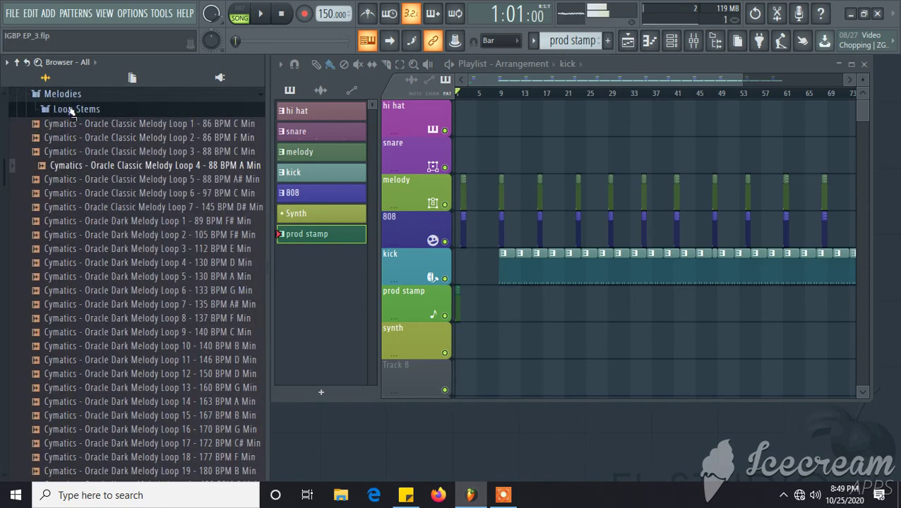
left_click(70, 111)
left_click(70, 93)
scroll(111, 247, "up", 4)
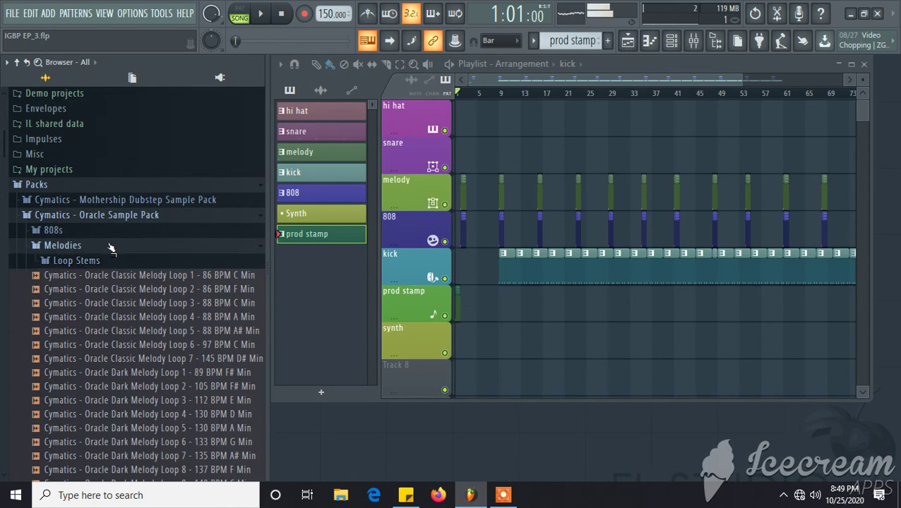